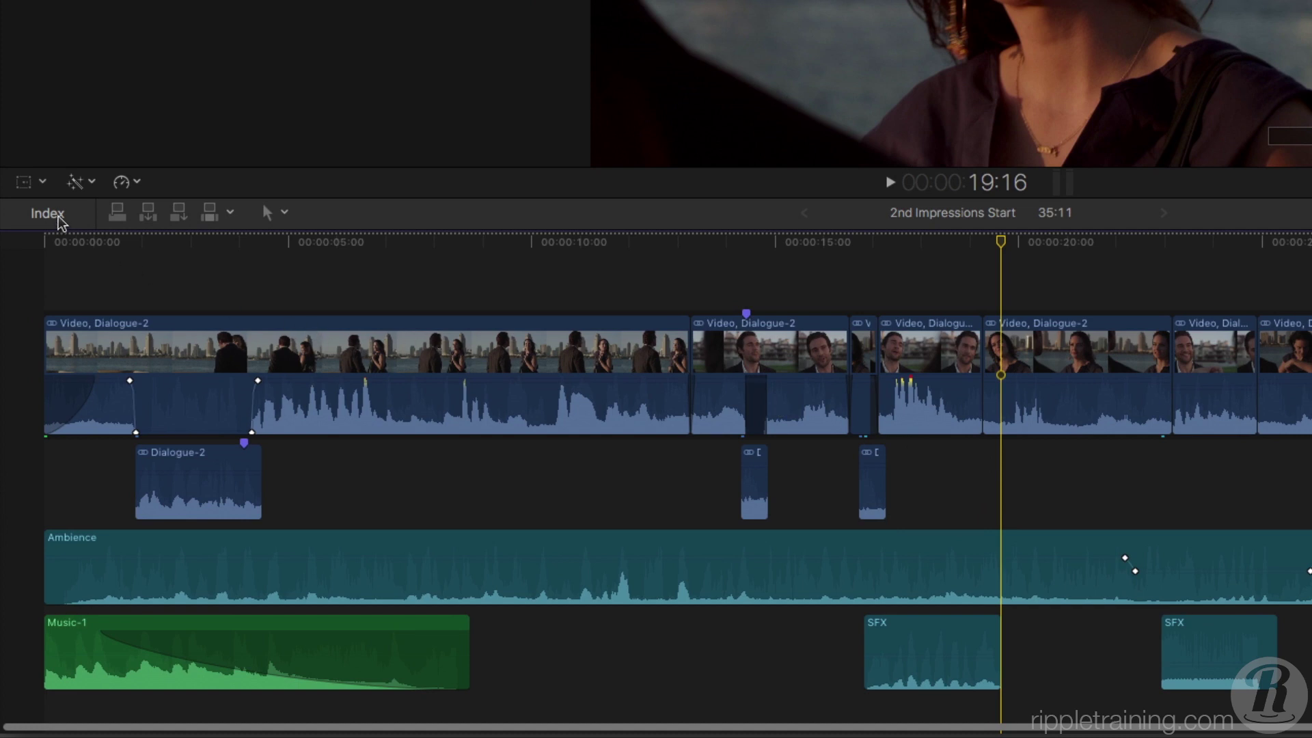
Step: Show the Roles index, focus on Dialogue in its own audio lanes, and toggle the Dialogue-2 subroles
left_click(49, 213)
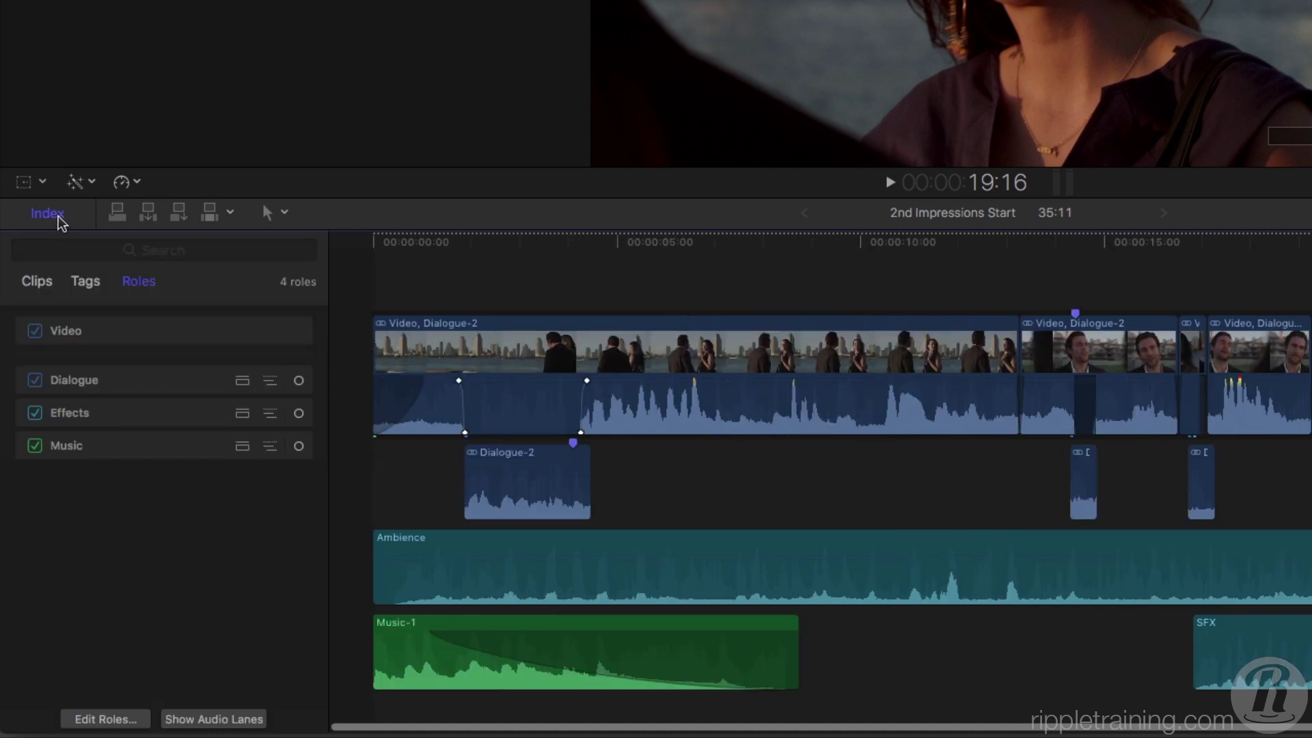
left_click(298, 379)
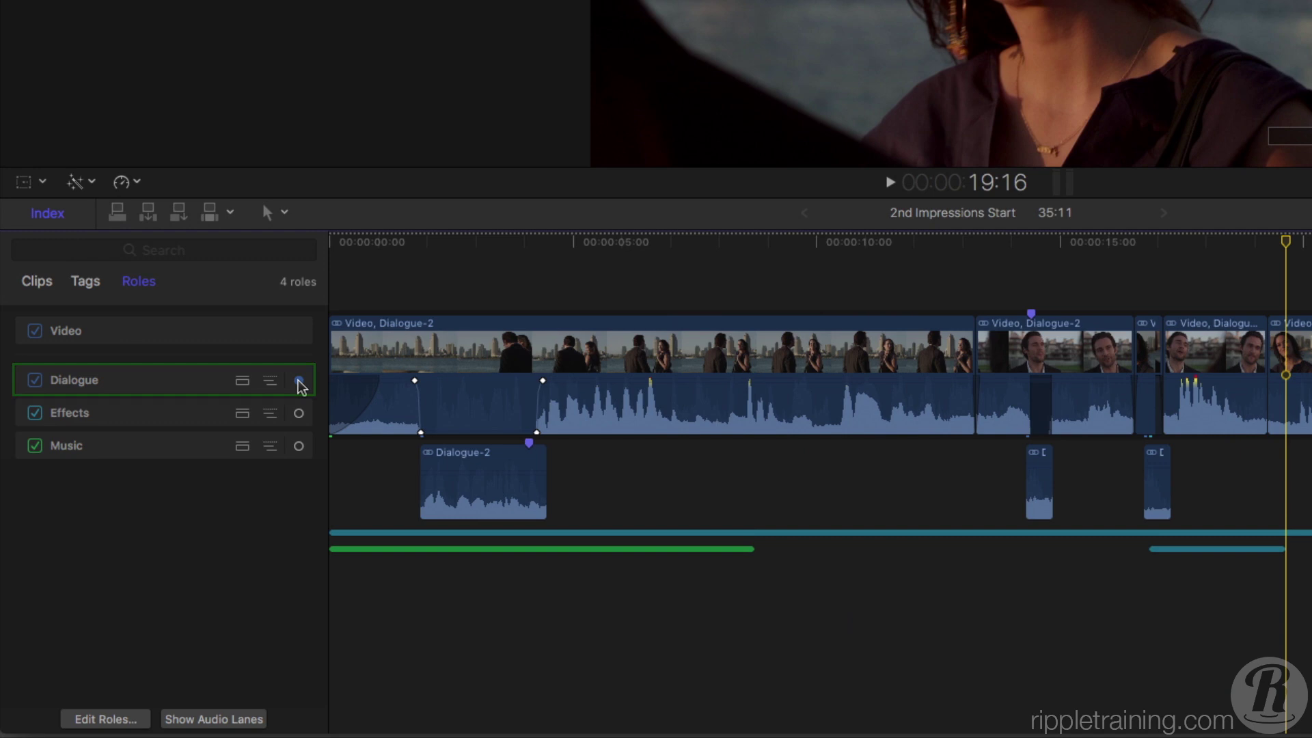
left_click(240, 381)
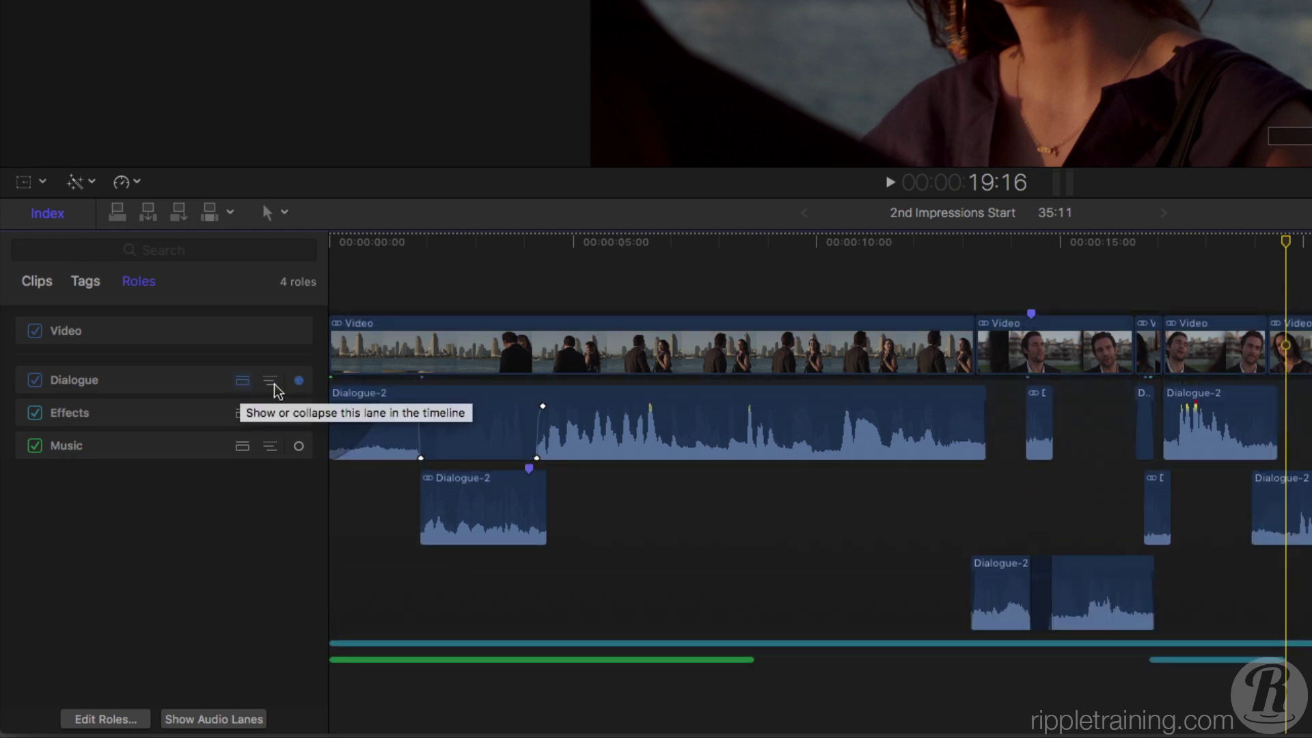
left_click(269, 381)
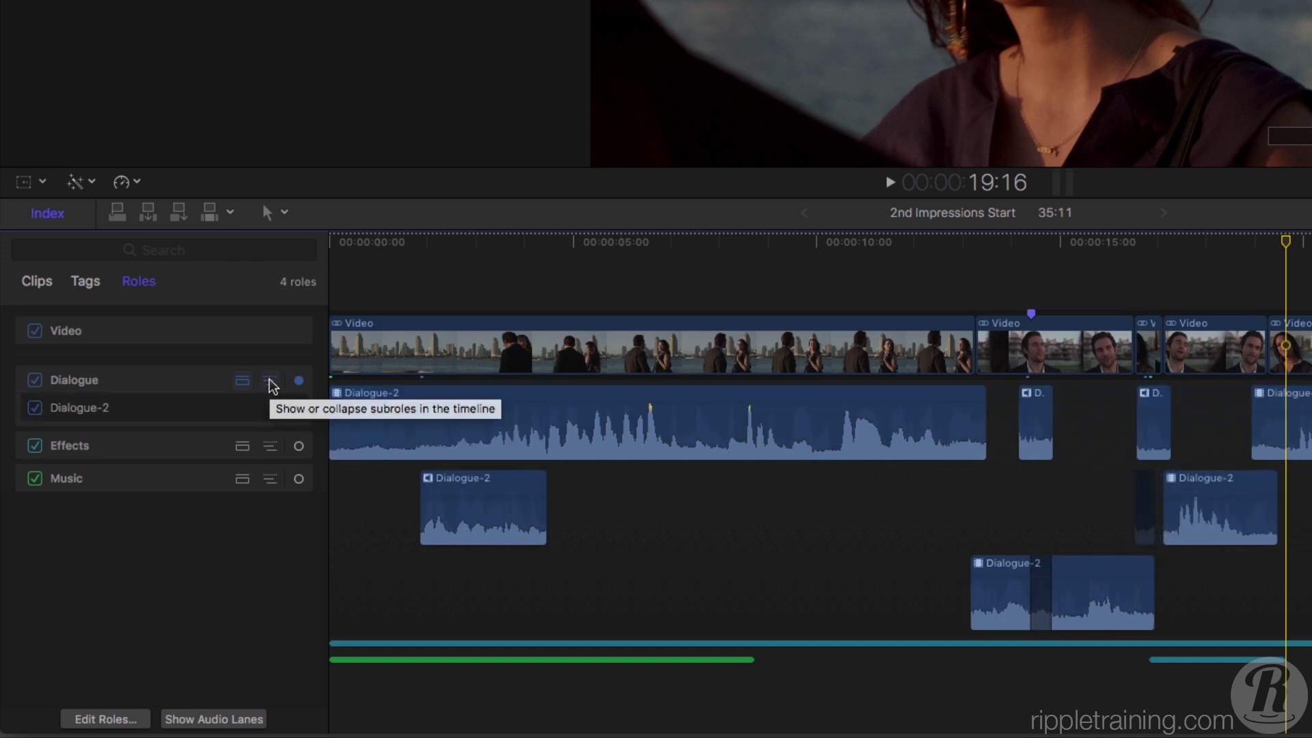
left_click(270, 383)
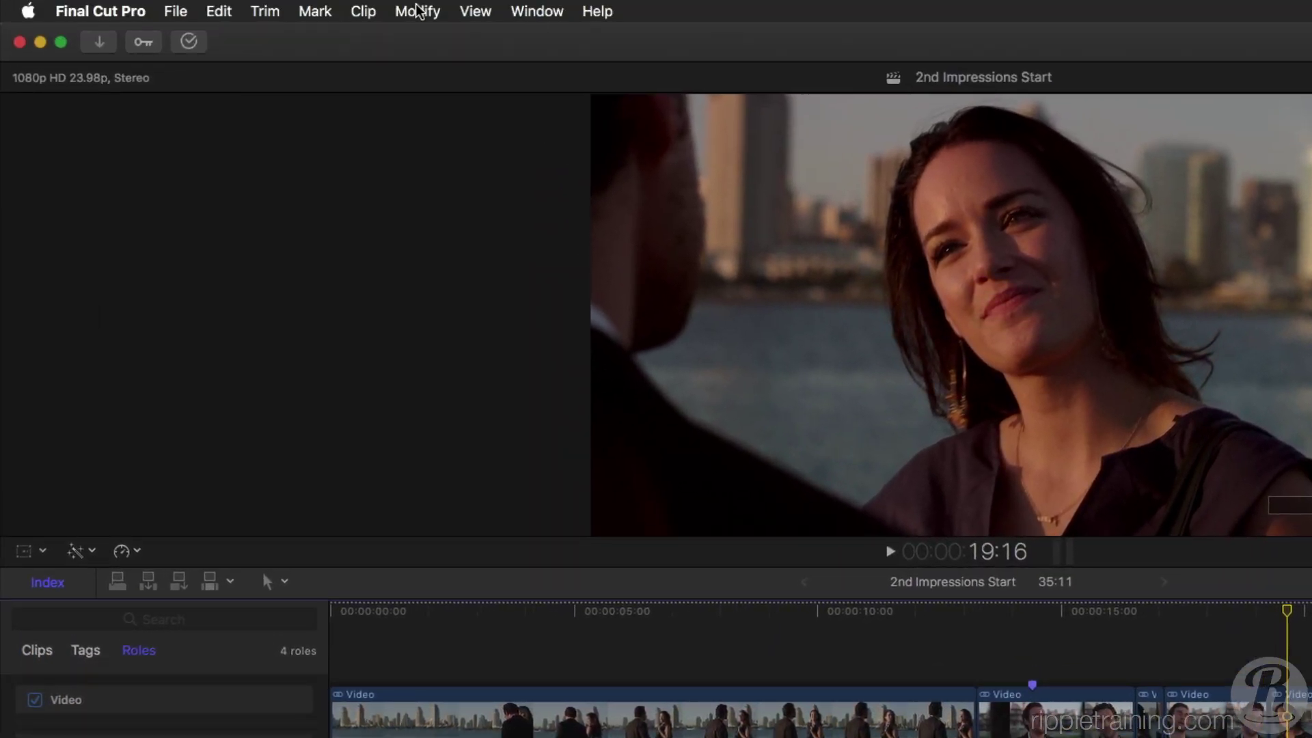
left_click(429, 10)
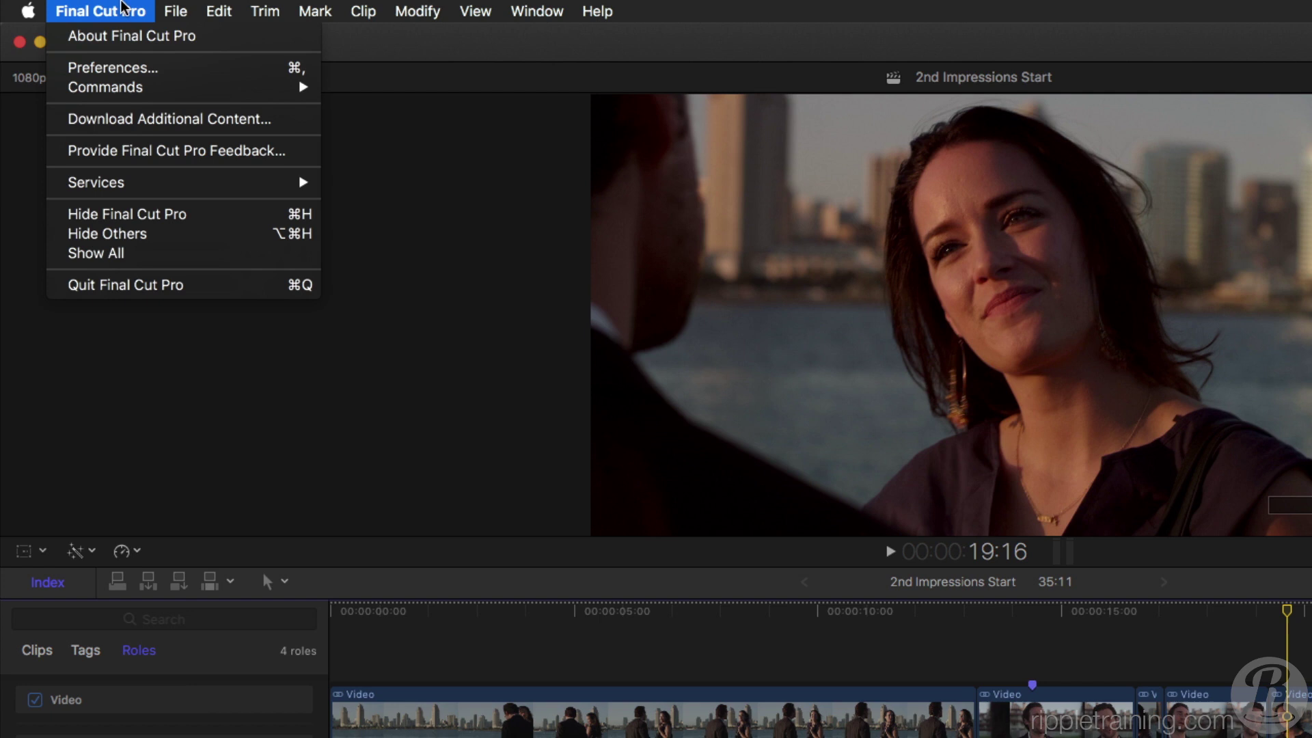
mouse_move(105, 88)
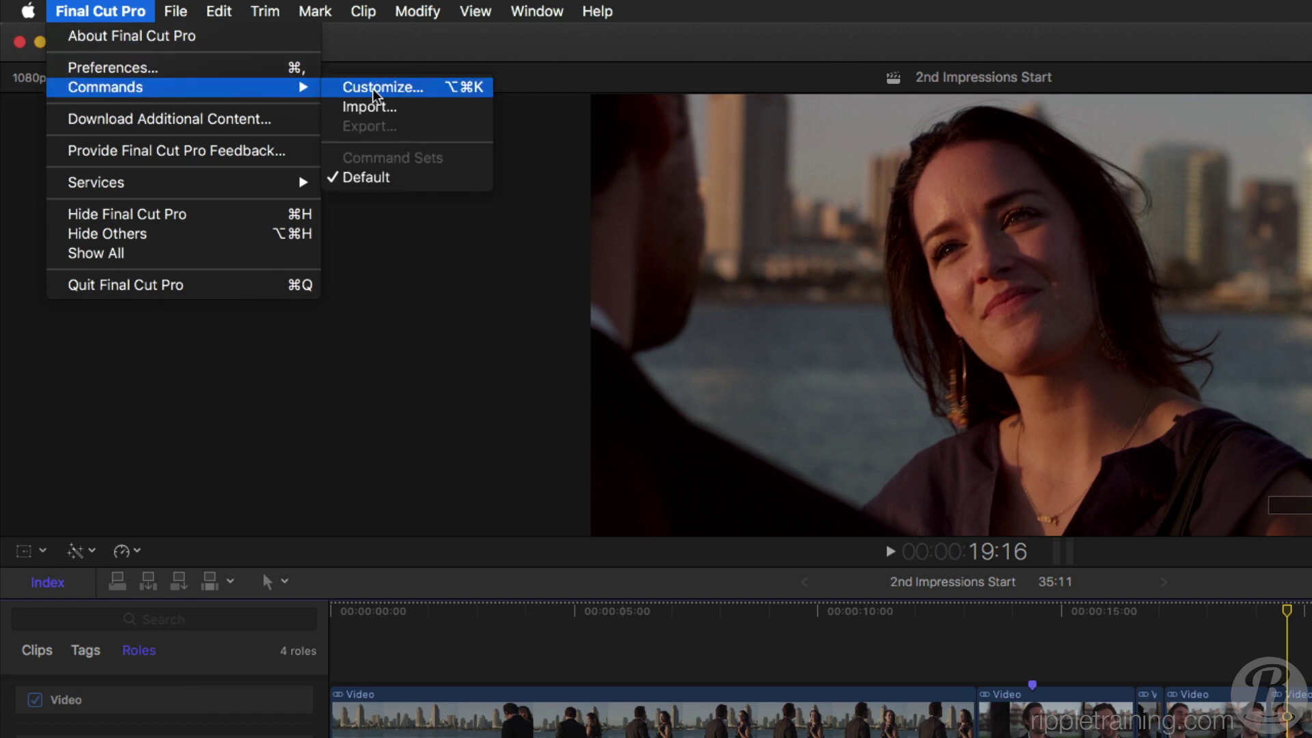
Step: Duplicate the Default command set as 'Warp Speed Audio Editing' in the Command Editor
left_click(373, 90)
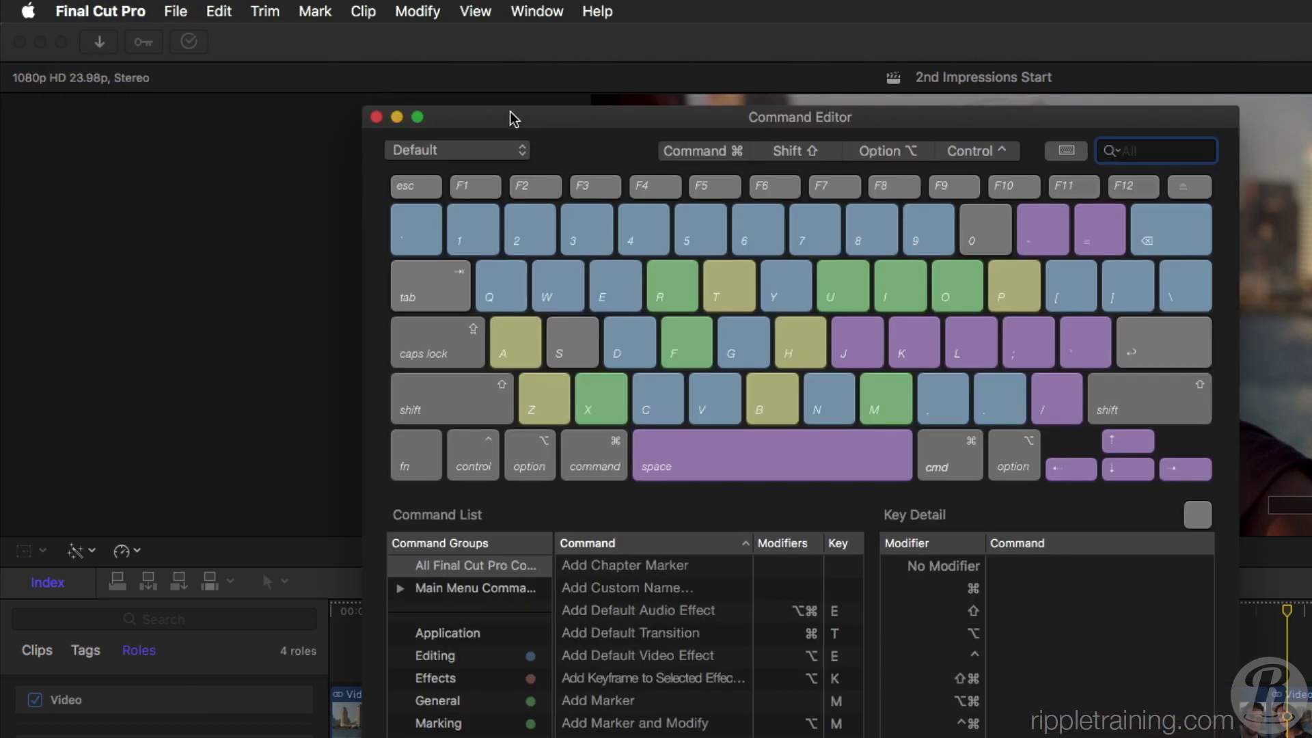
left_click_drag(513, 120, 566, 170)
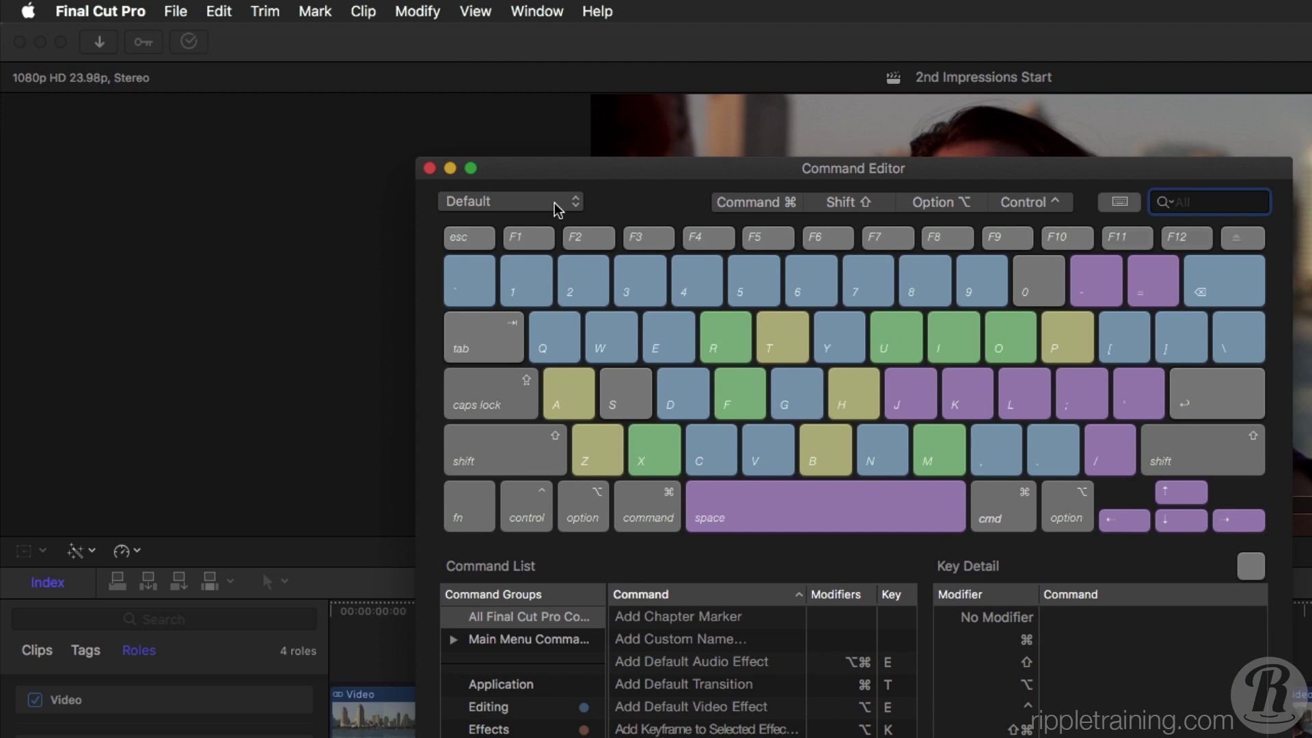
left_click(556, 210)
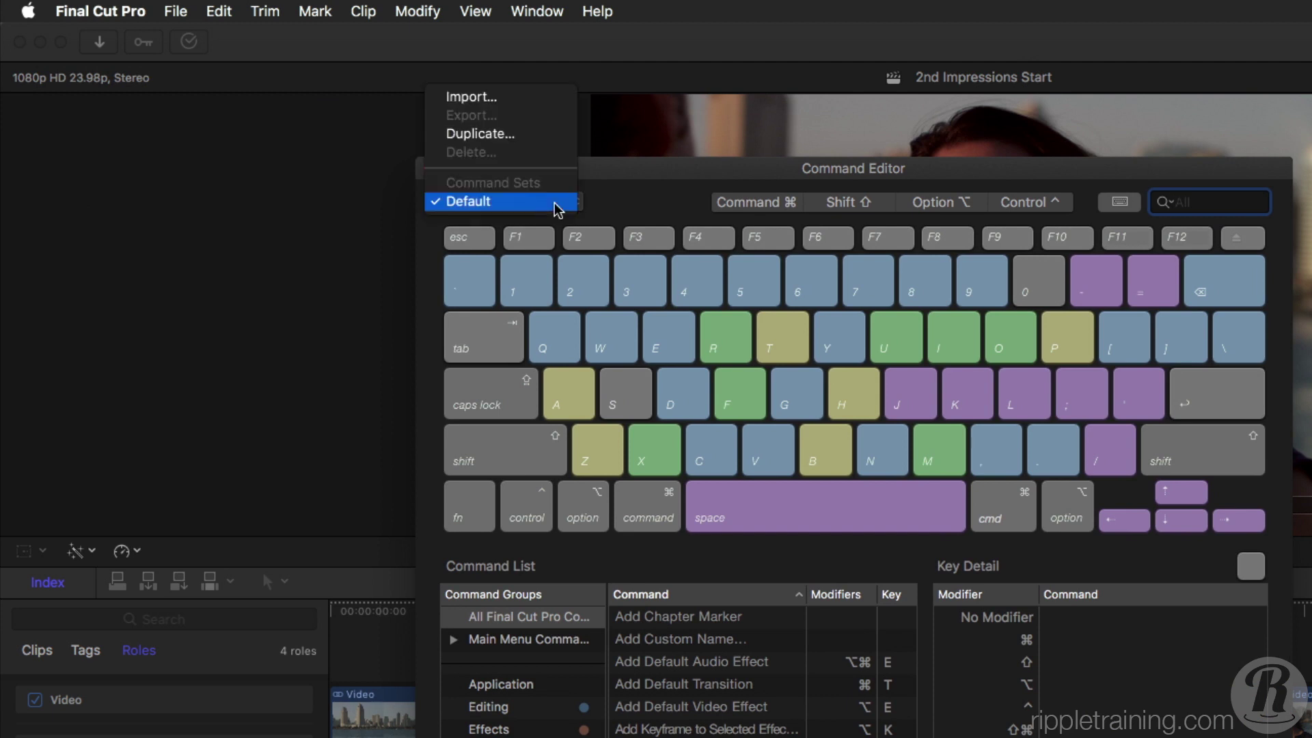
left_click(517, 135)
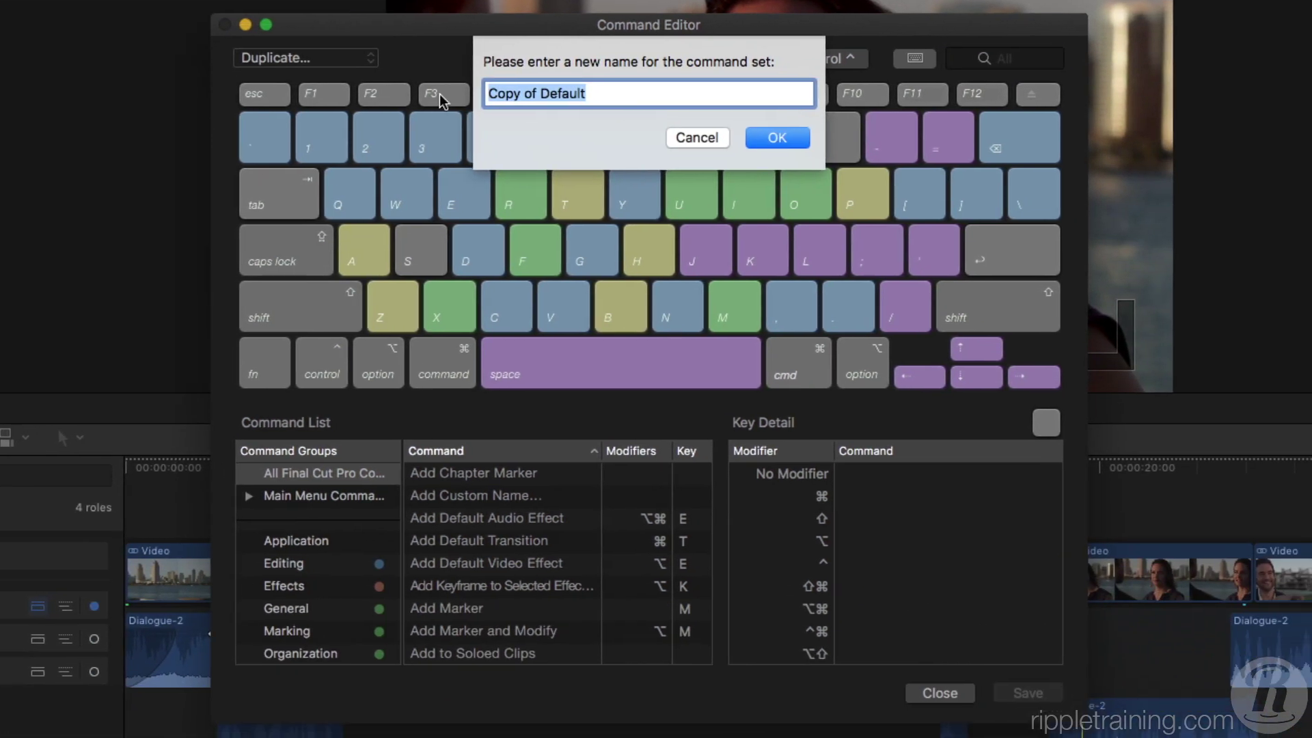
type("Warp Speed Audio ")
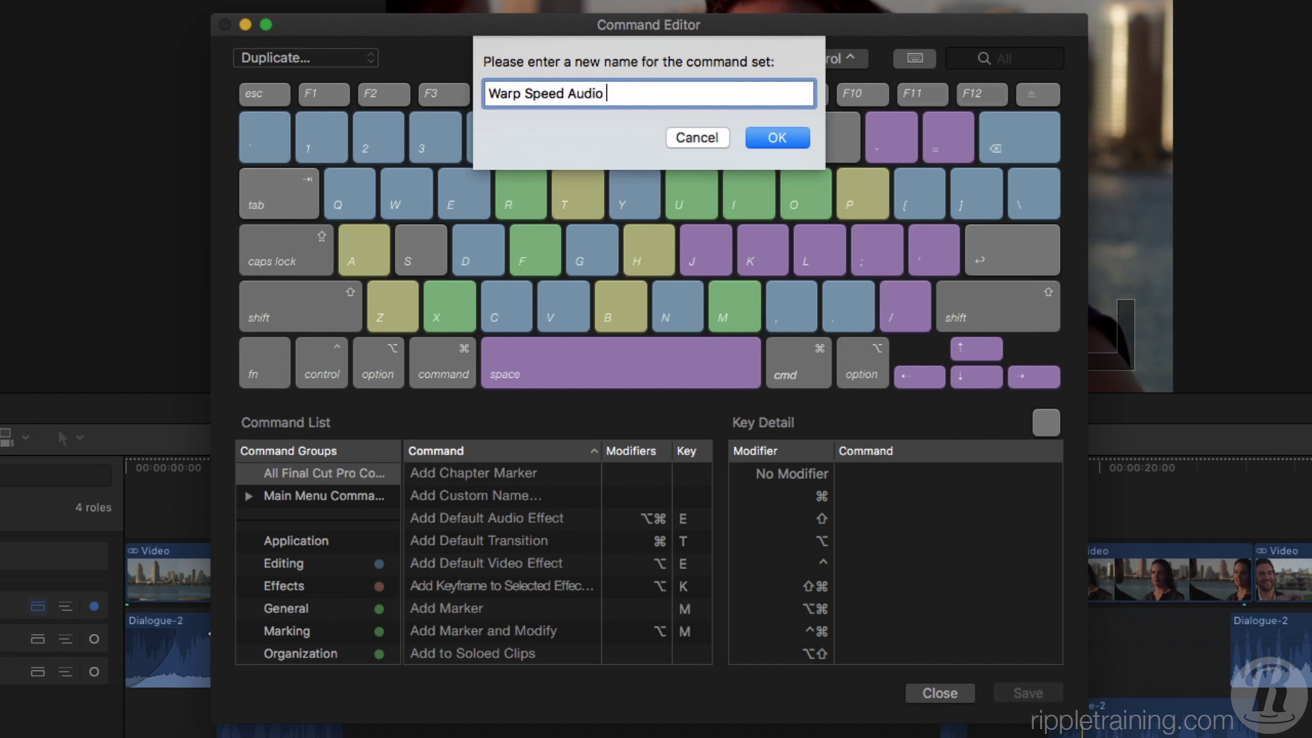
type("Editing")
left_click(774, 138)
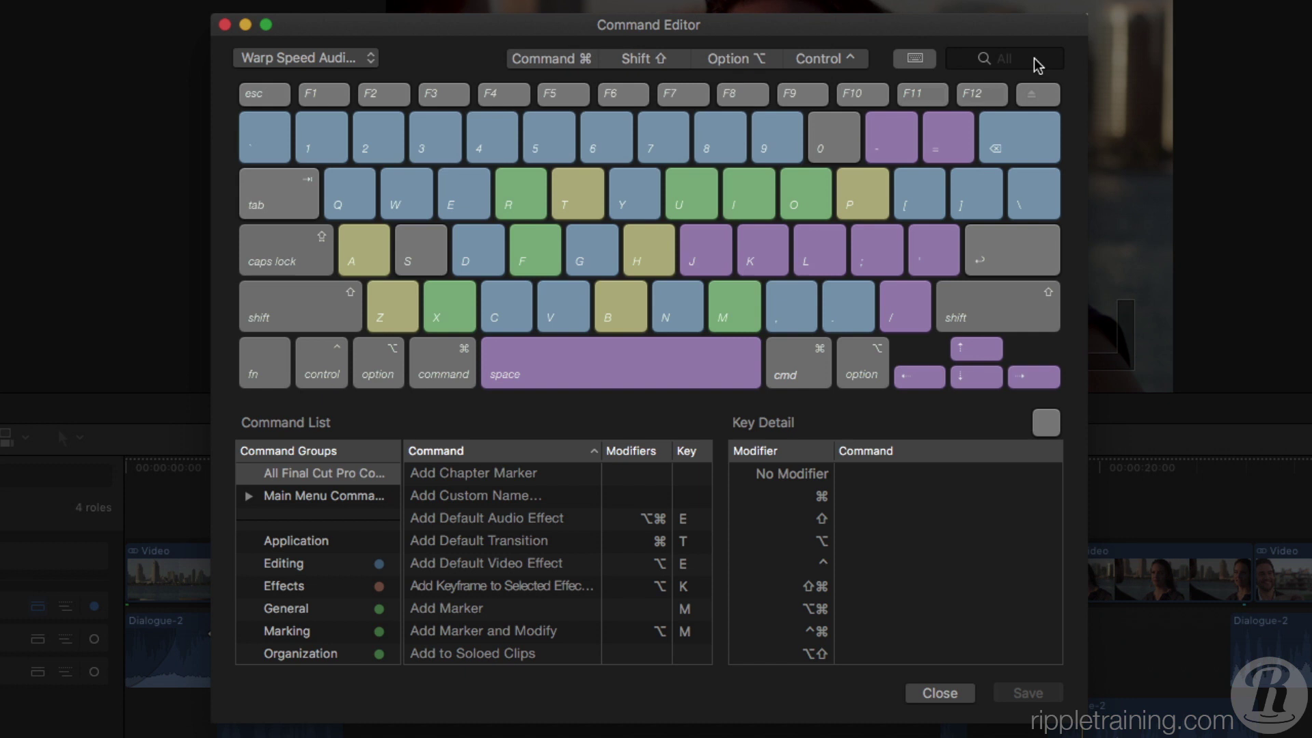
Step: Search for 'fade' and assign Option-Command-F to Apply Audio Fades
left_click(1035, 64)
type("fade")
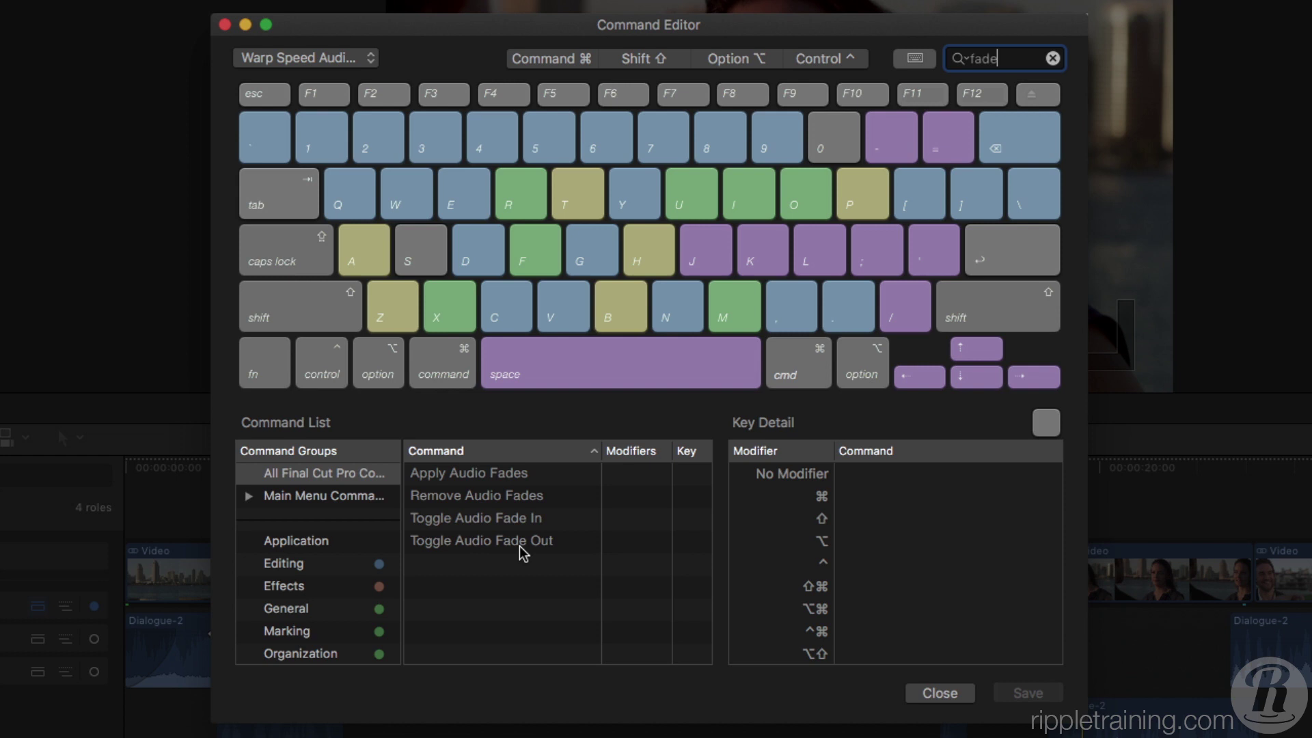
left_click(500, 483)
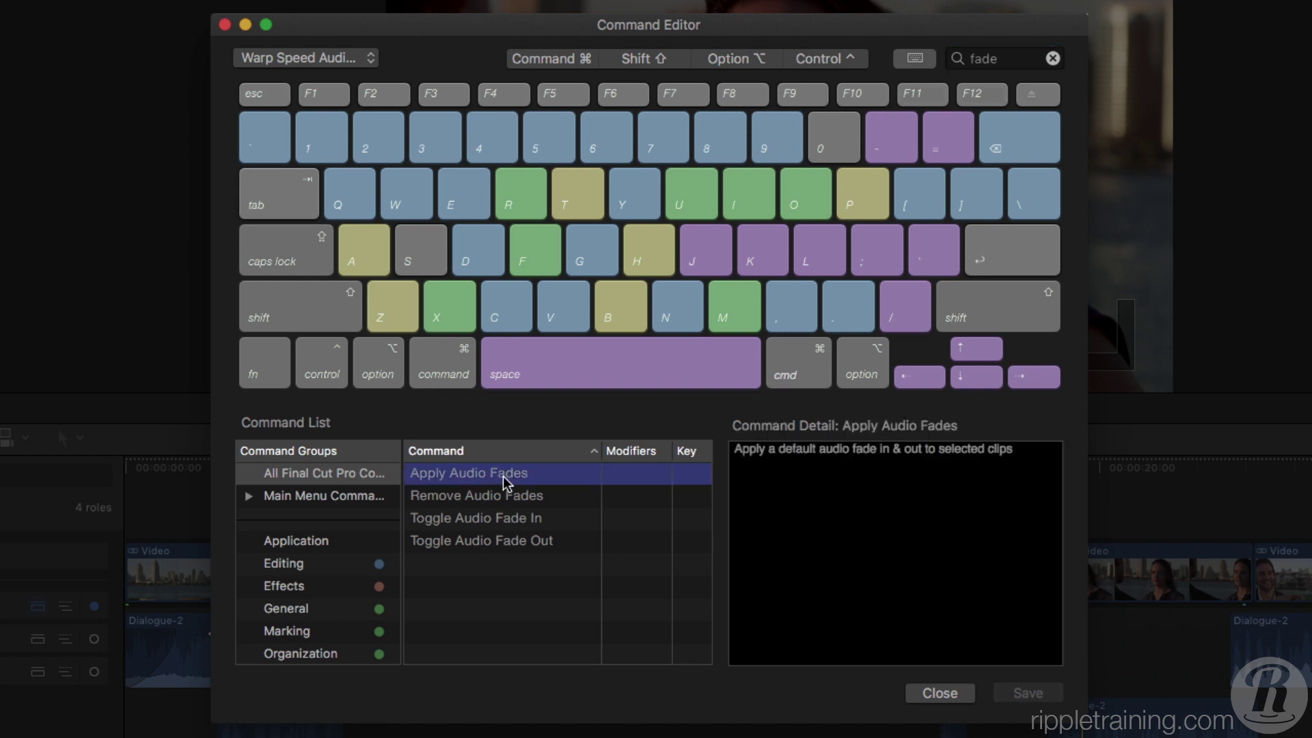
left_click(533, 267)
scroll(777, 550, "down", 2)
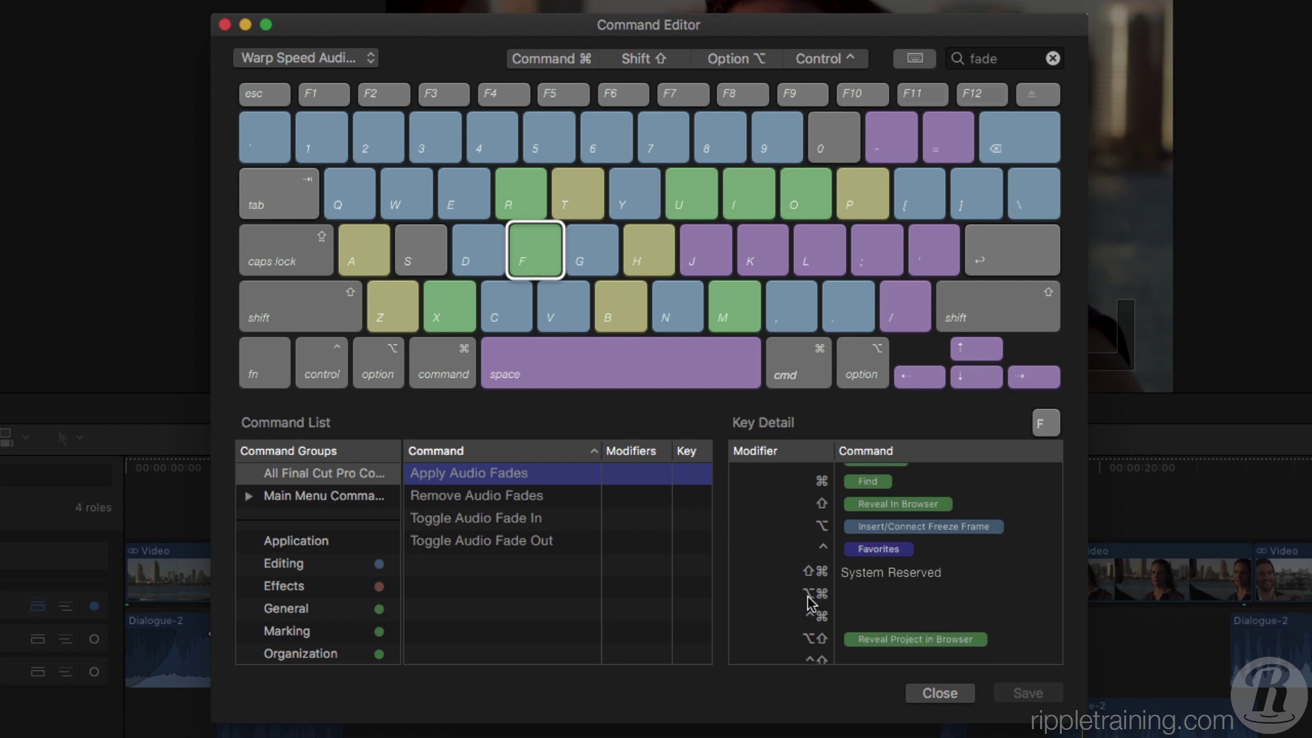
key("alt+super+f")
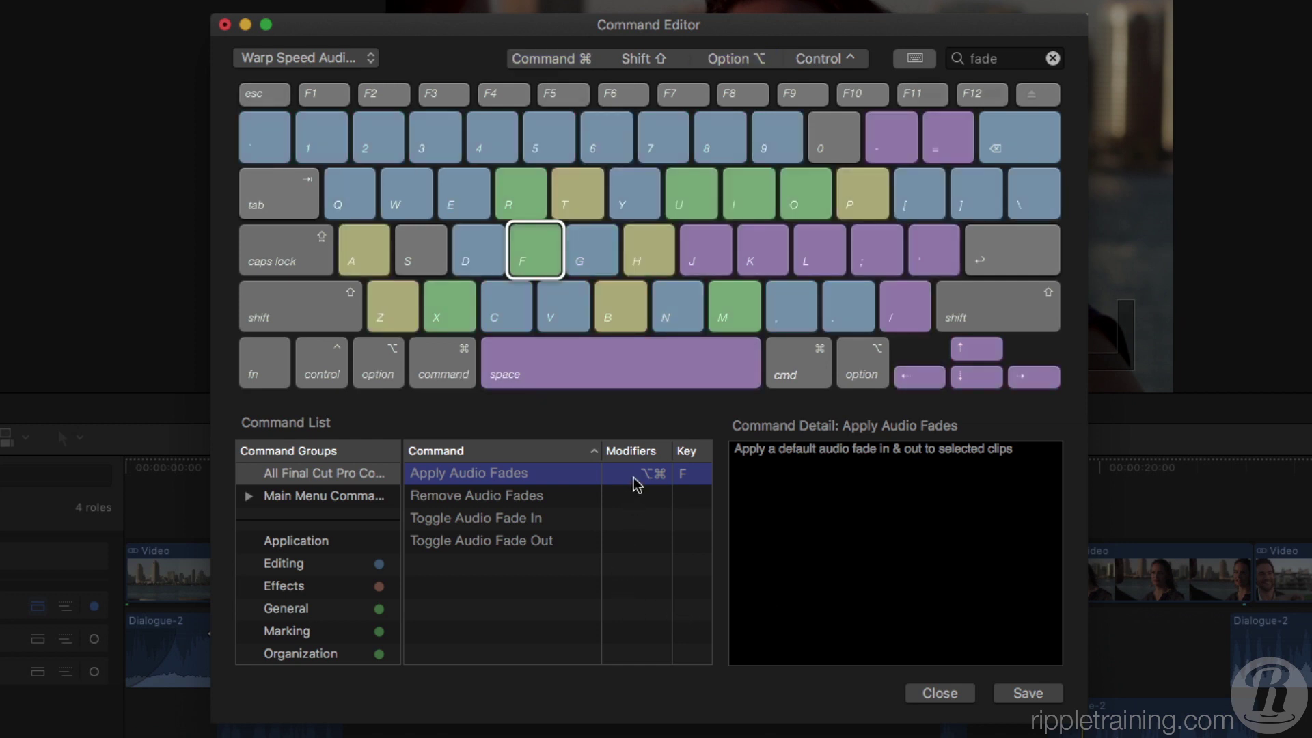
Step: Assign Option-Shift-Command-F to Remove Audio Fades
left_click(552, 502)
left_click(533, 262)
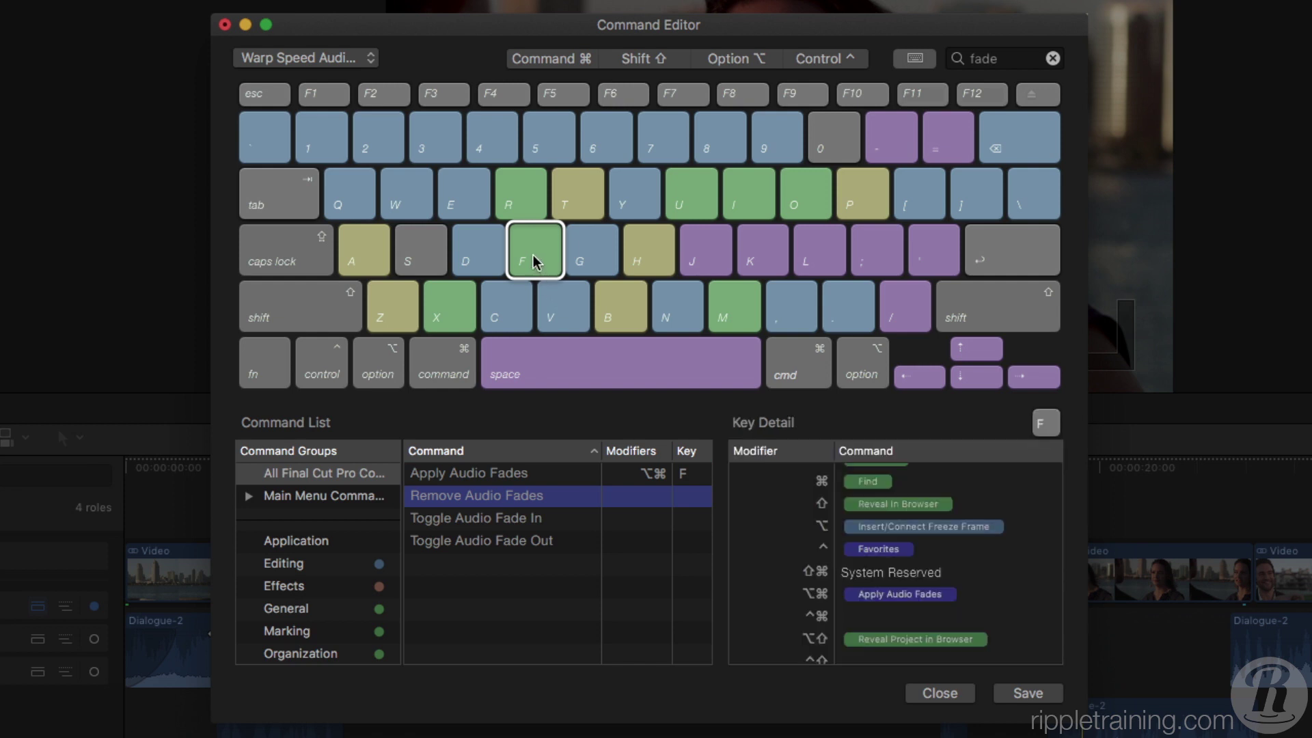
scroll(800, 615, "down", 3)
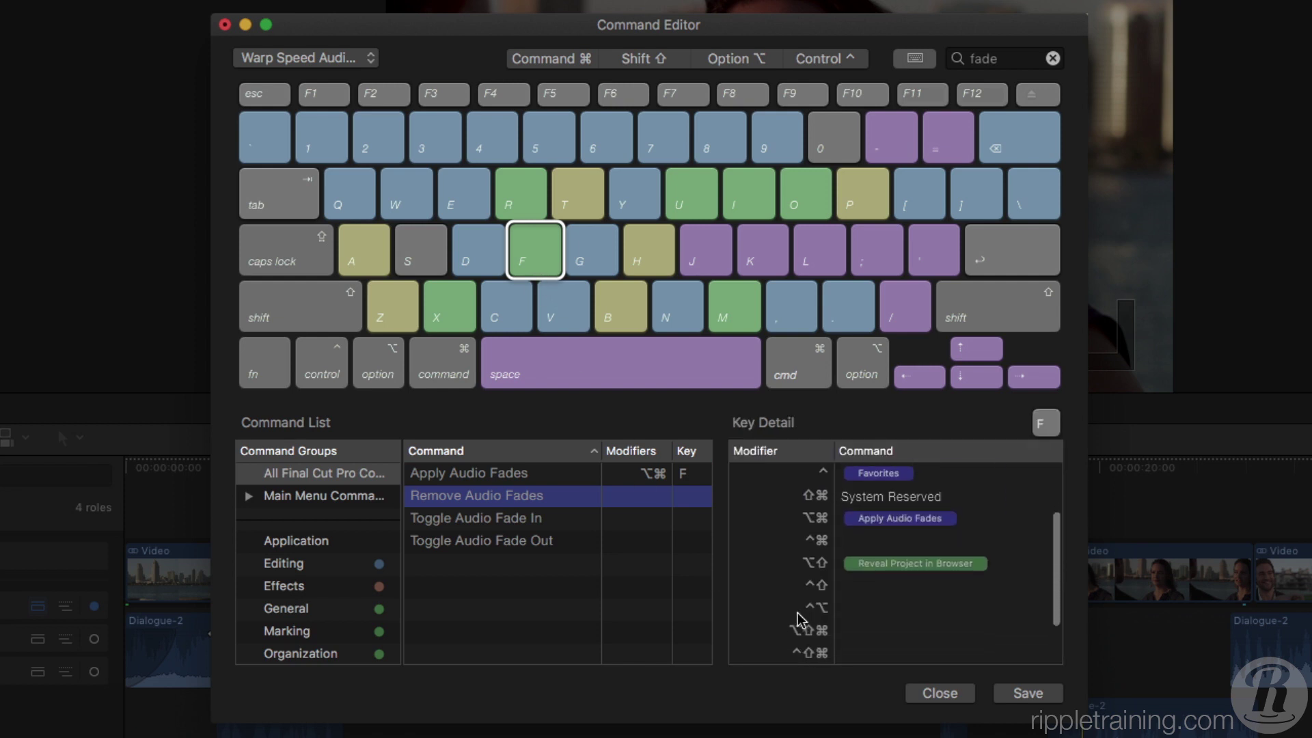
scroll(797, 619, "down", 2)
scroll(798, 618, "down", 2)
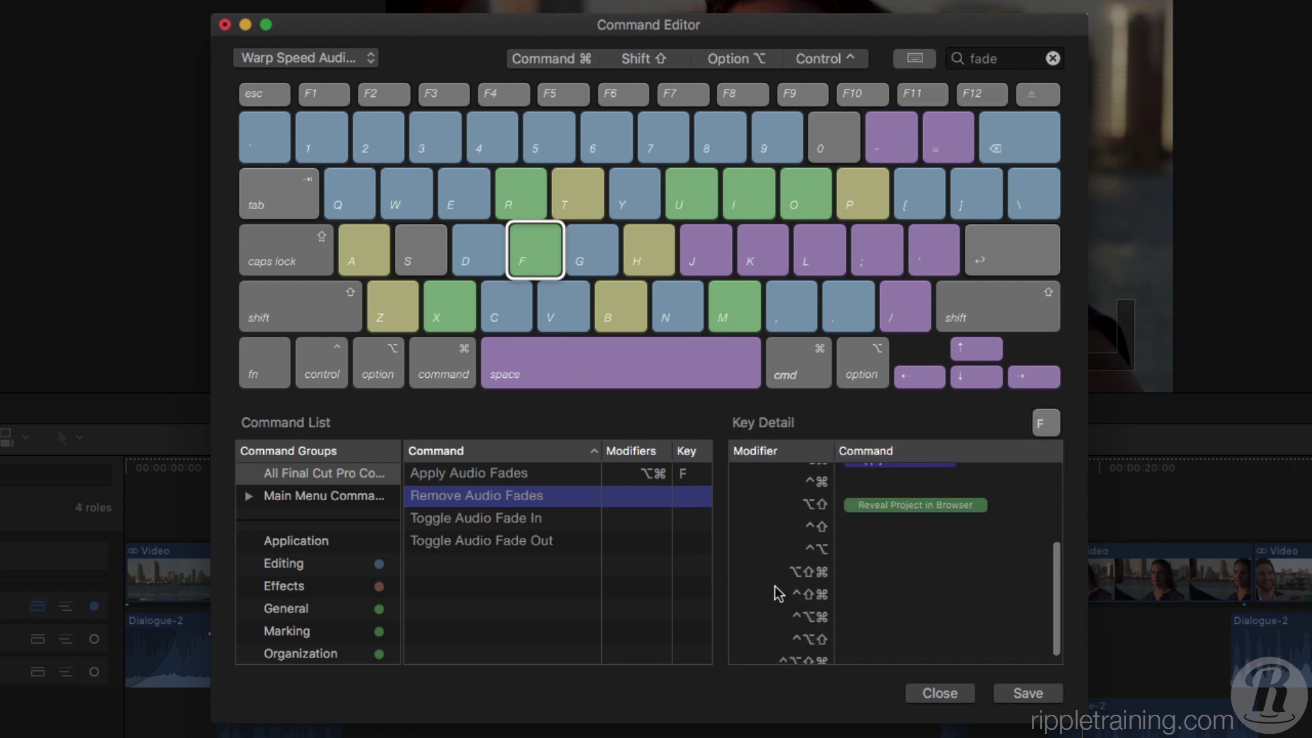
scroll(776, 592, "down", 1)
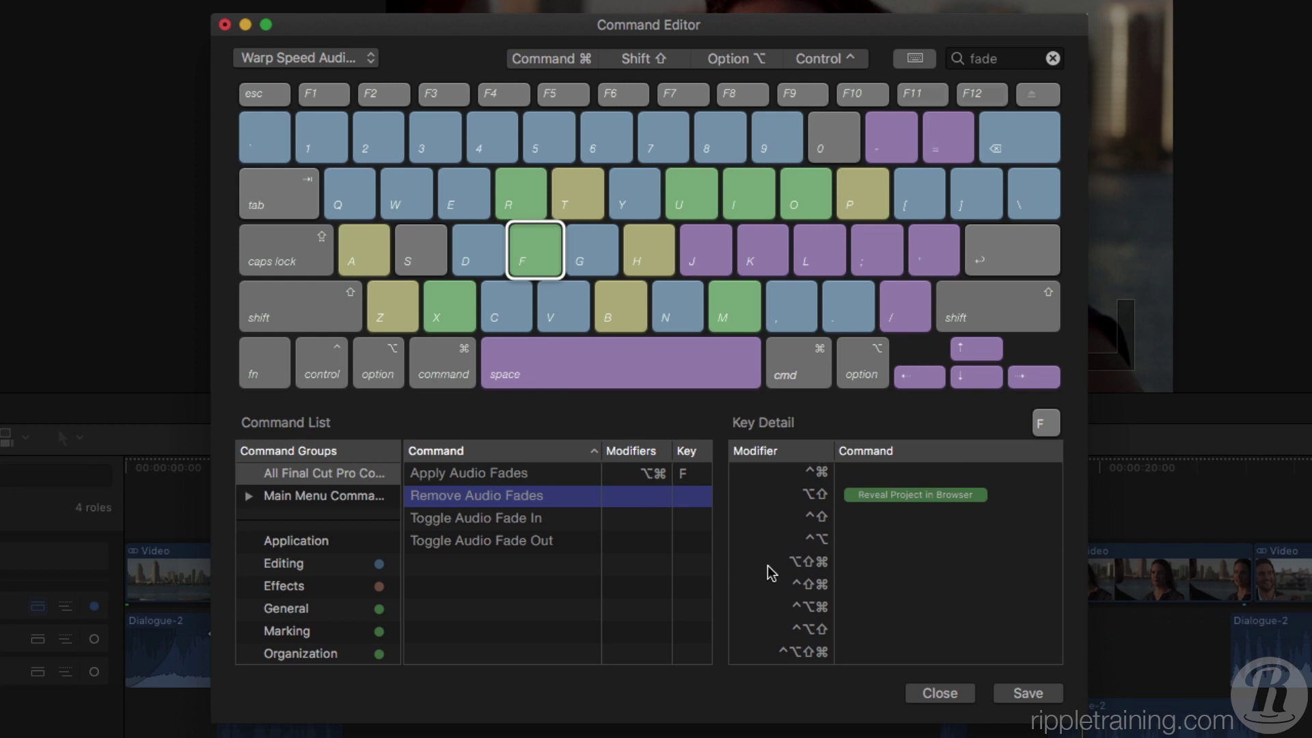
key("alt+shift+super+f")
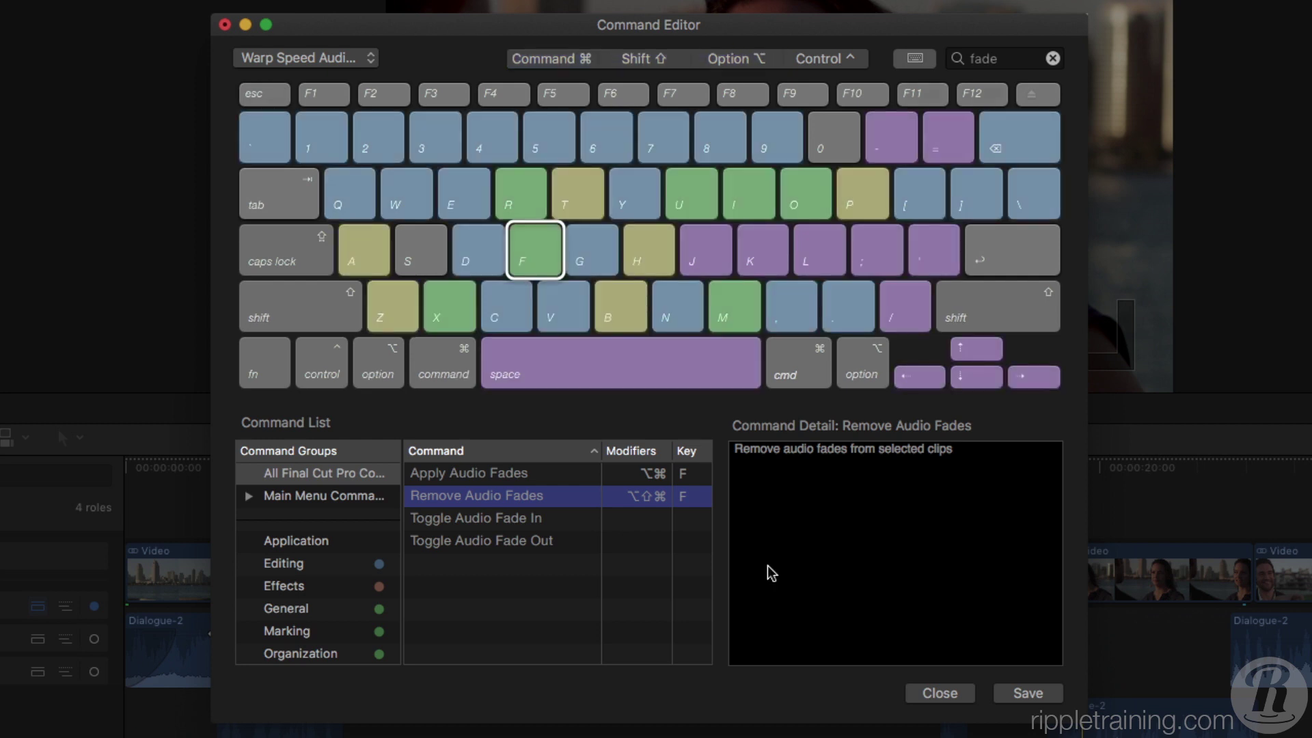
Step: Assign Control-Option-F to Toggle Audio Fade In
left_click(516, 529)
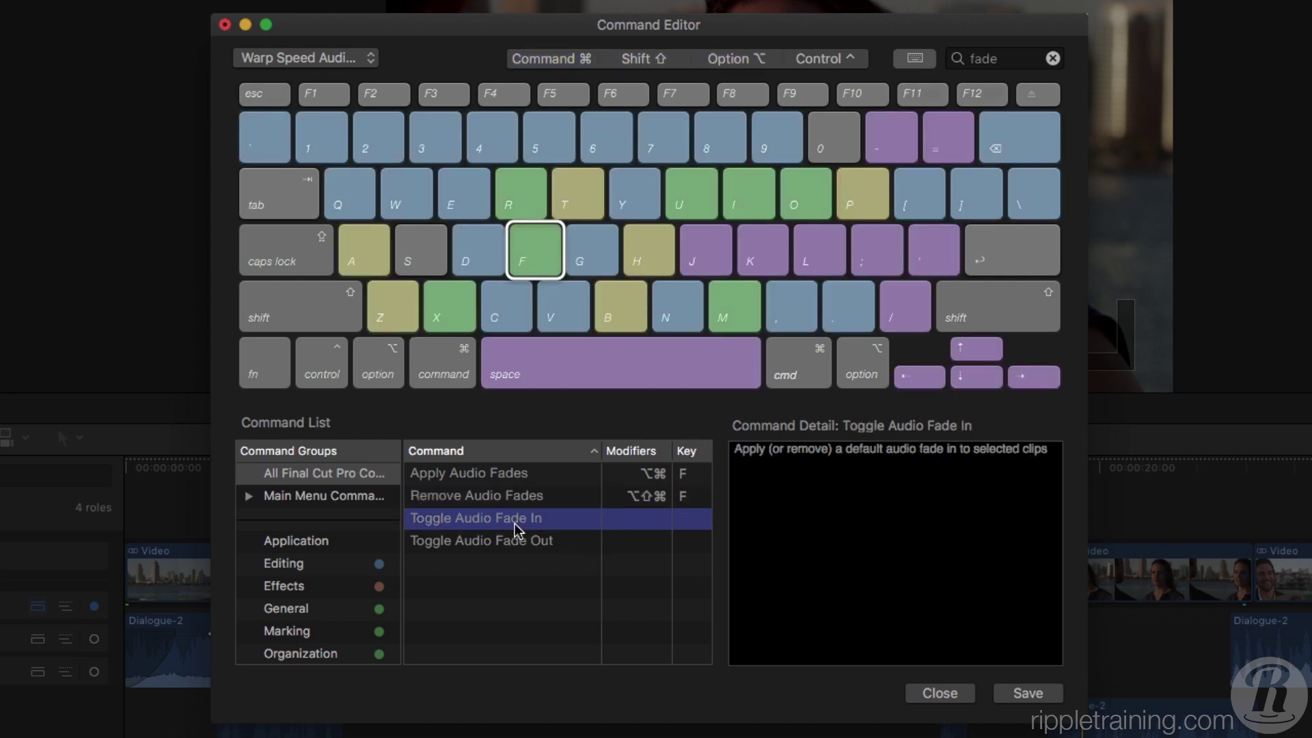
left_click(540, 267)
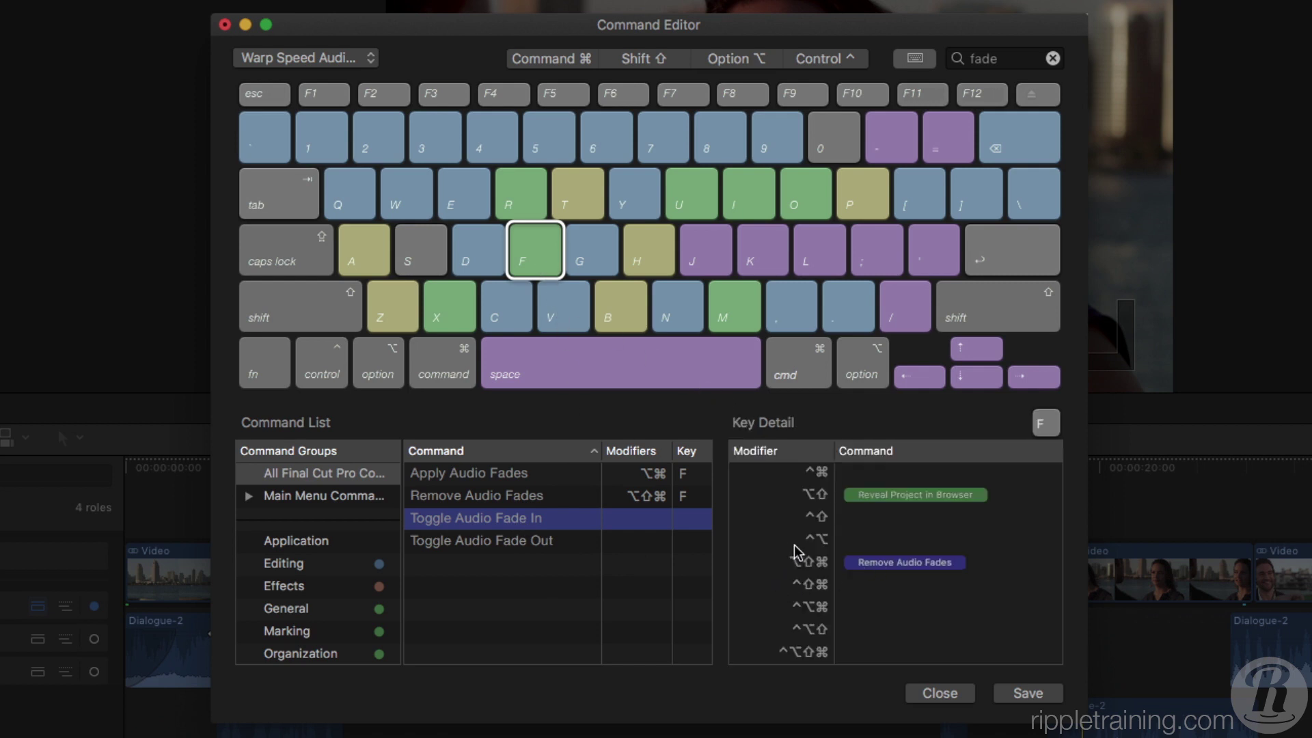
left_click_drag(796, 546, 793, 540)
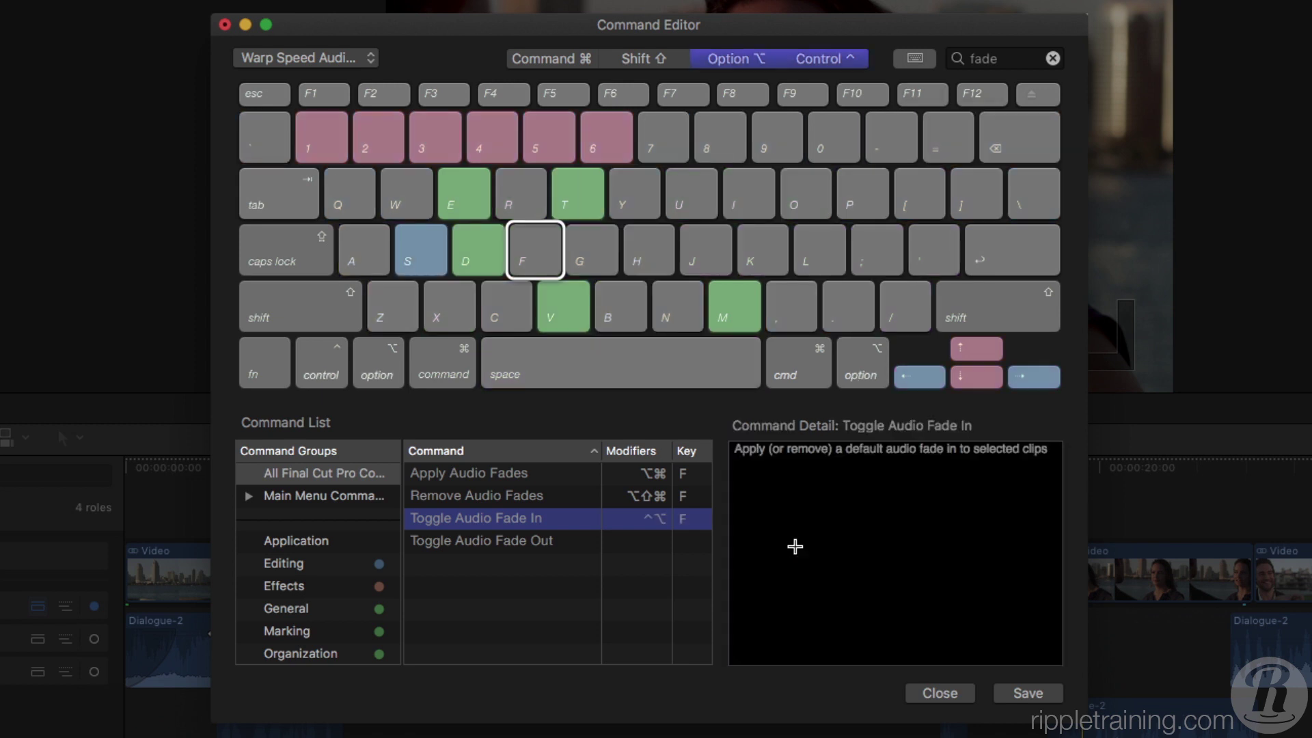
Step: Assign Control-Option-Shift-F to Toggle Audio Fade Out, then save the set and close the editor
left_click(530, 549)
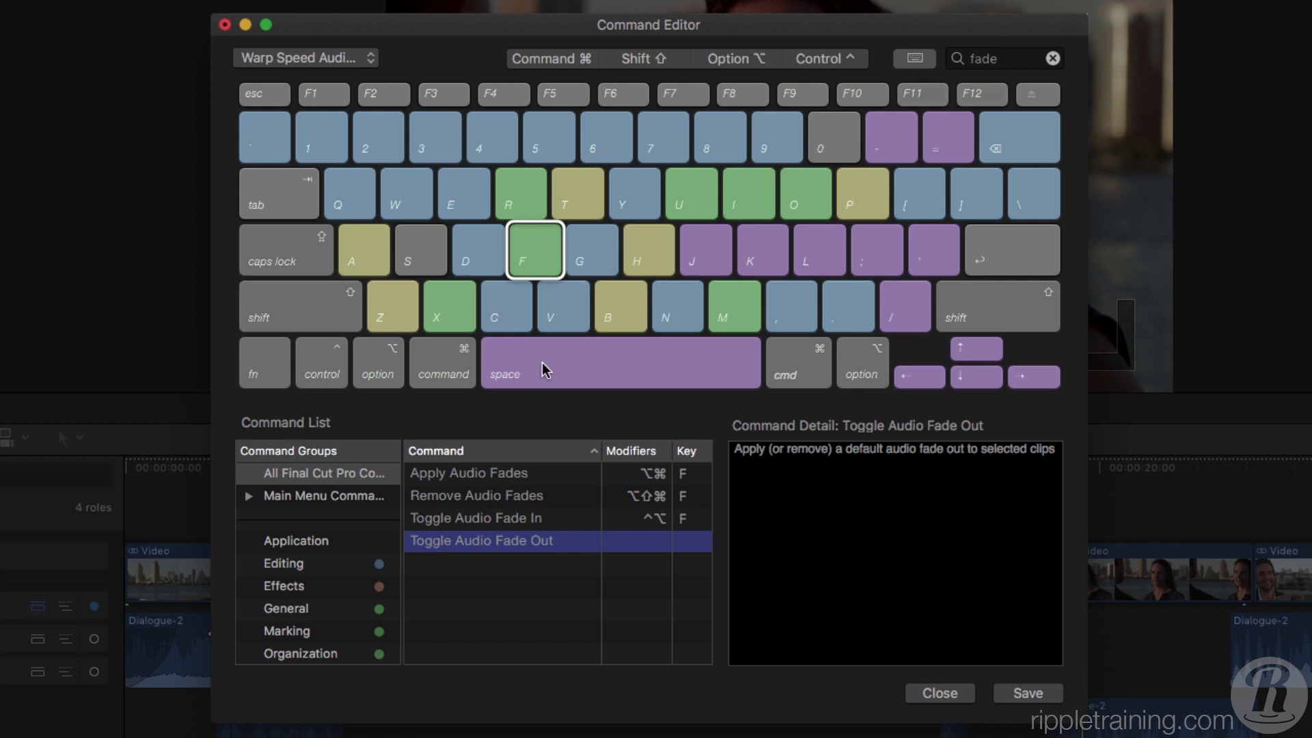
left_click(531, 257)
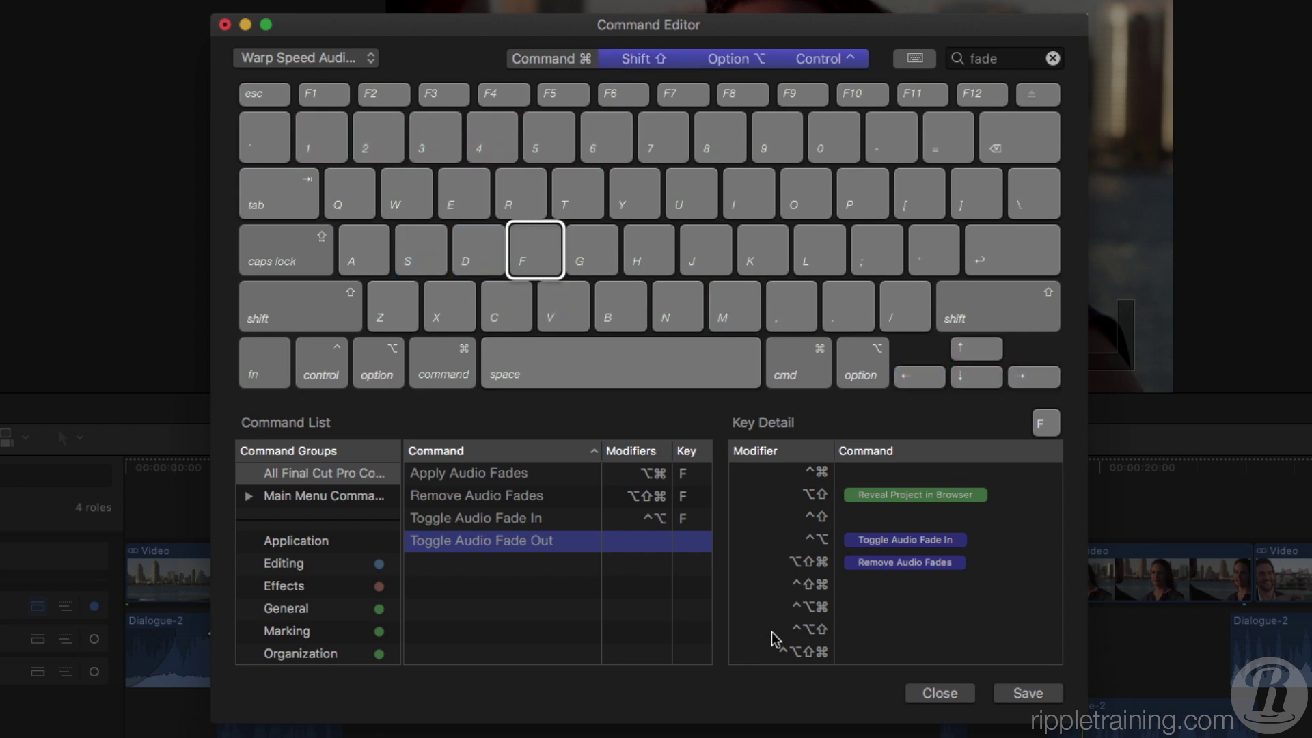
key("ctrl+alt+shift+f")
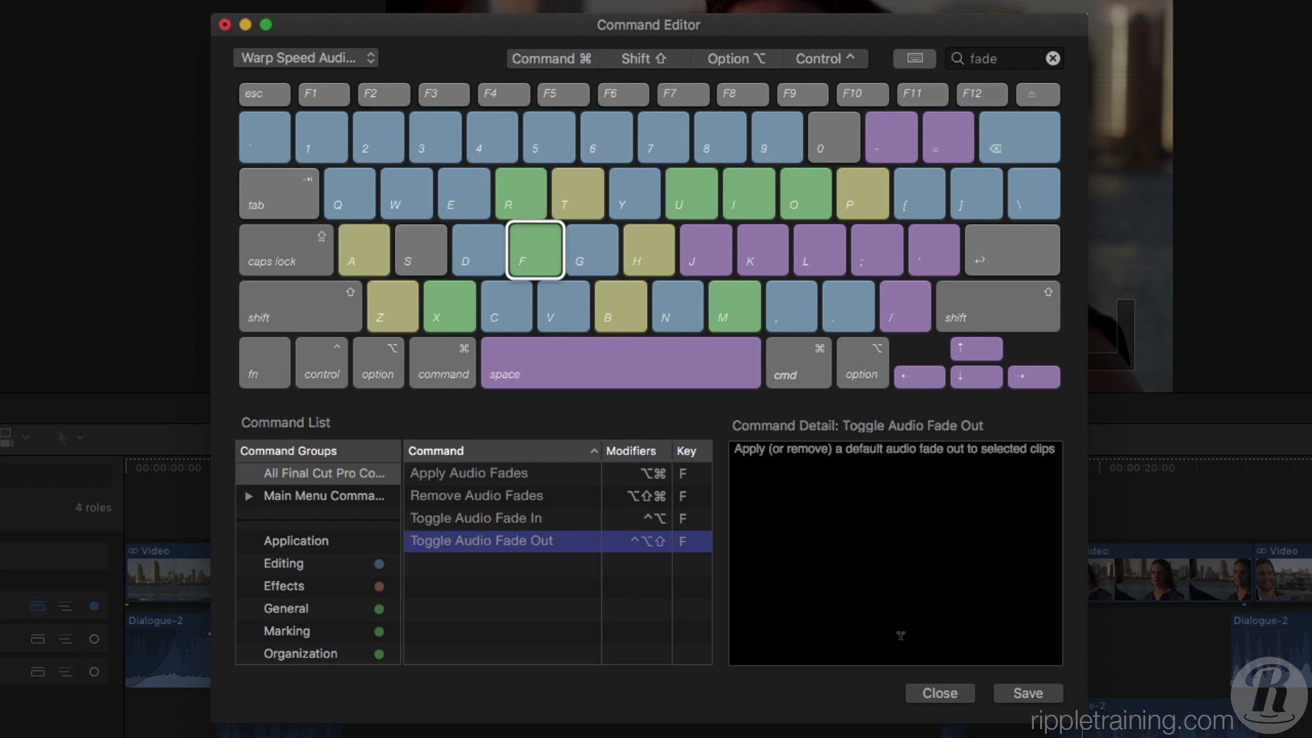
left_click(1022, 695)
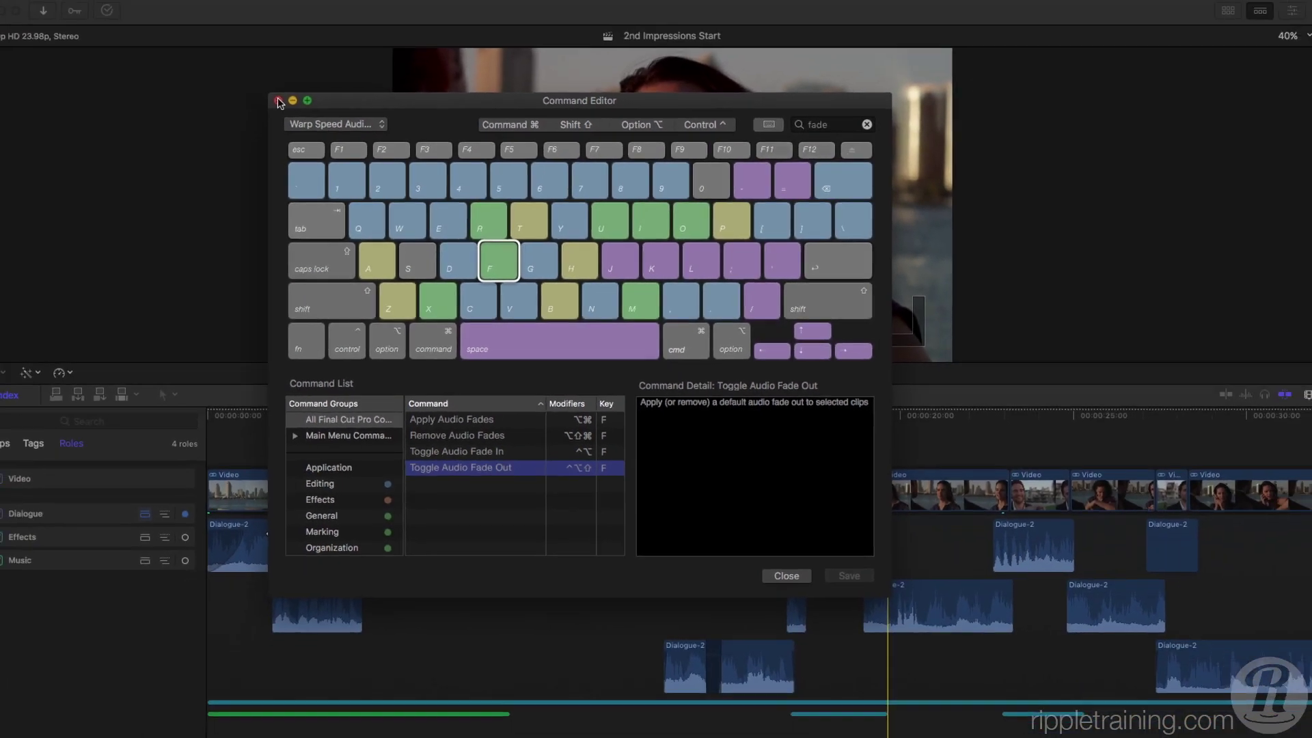
left_click(287, 97)
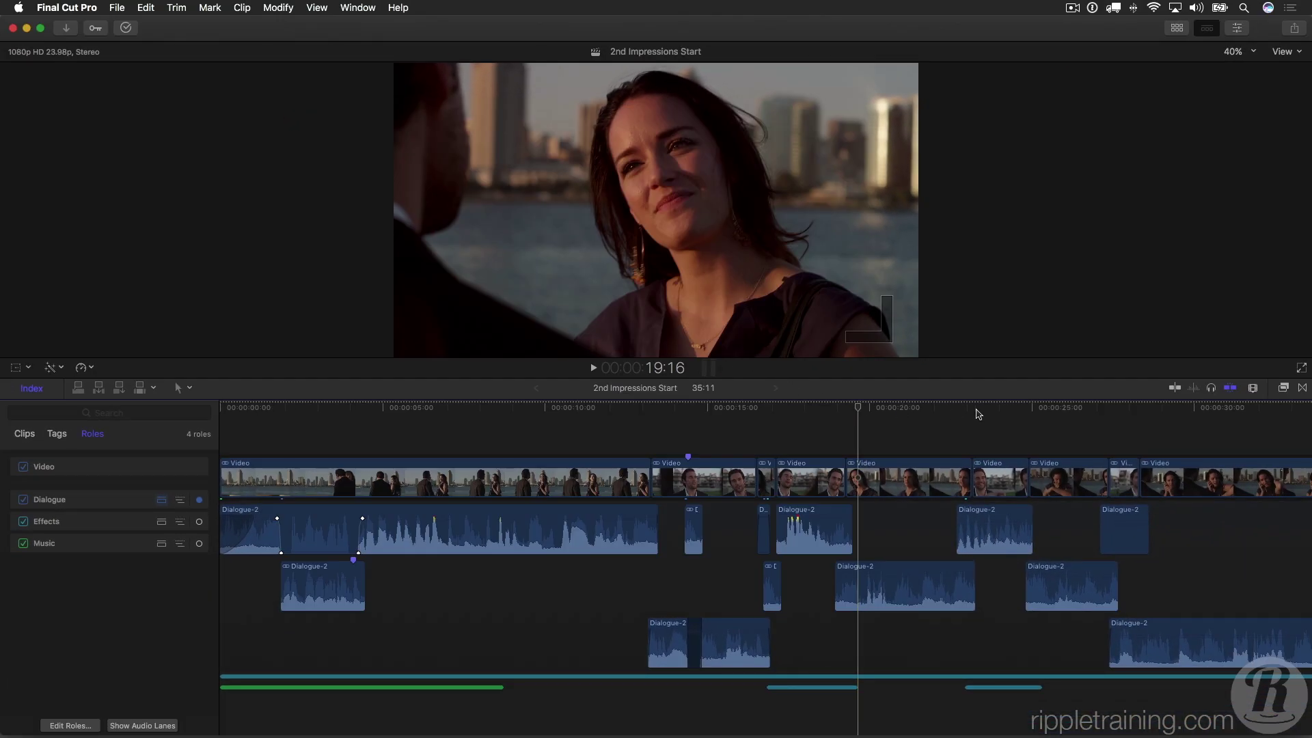
Step: At about 23:06, fade in the later Dialogue-2 clip and fade out the earlier one
left_click(976, 410)
key("super+equal")
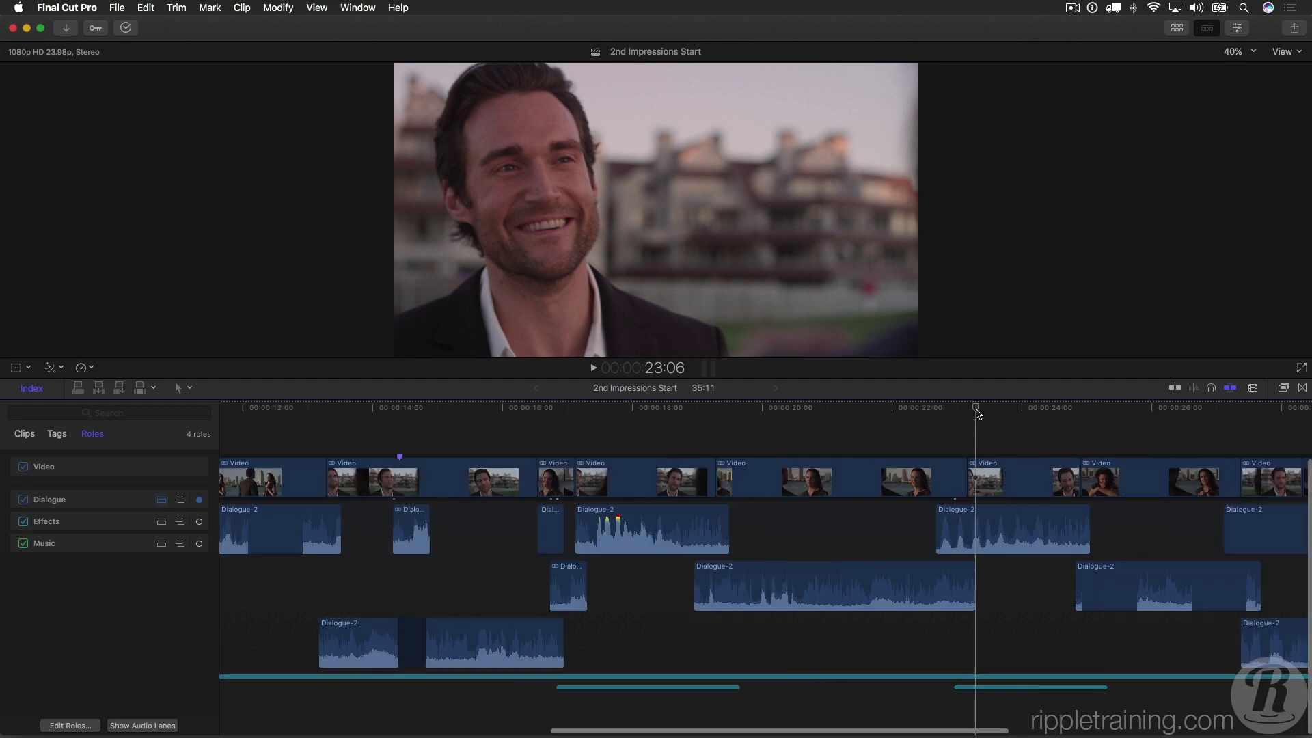
key("super+equal")
key("super+equal")
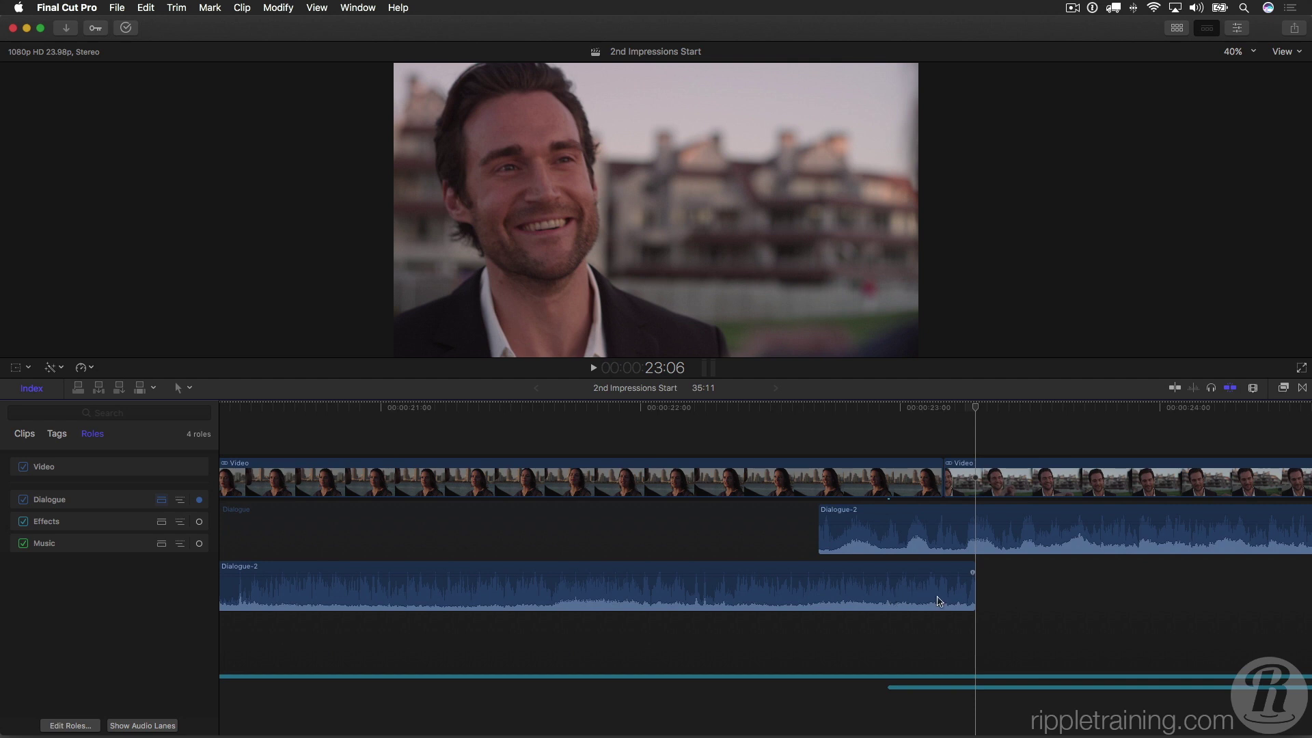
left_click(904, 519)
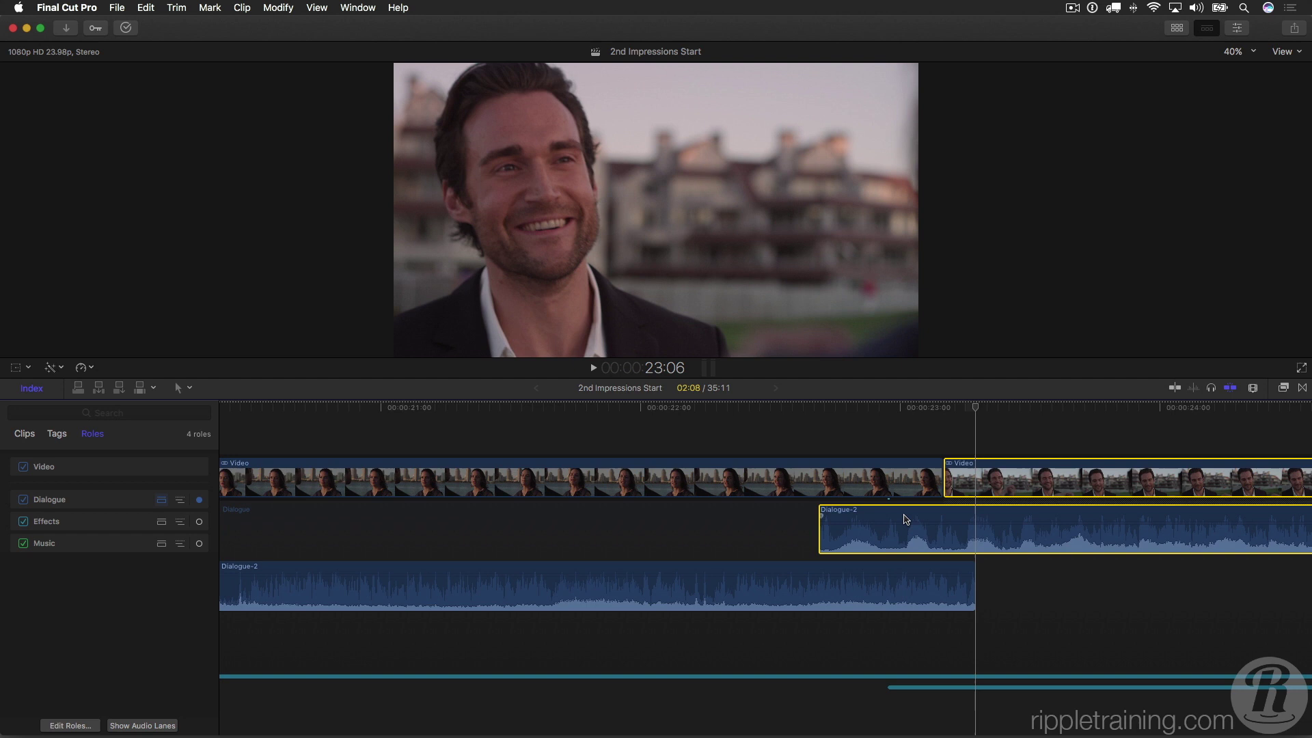
key("alt+t")
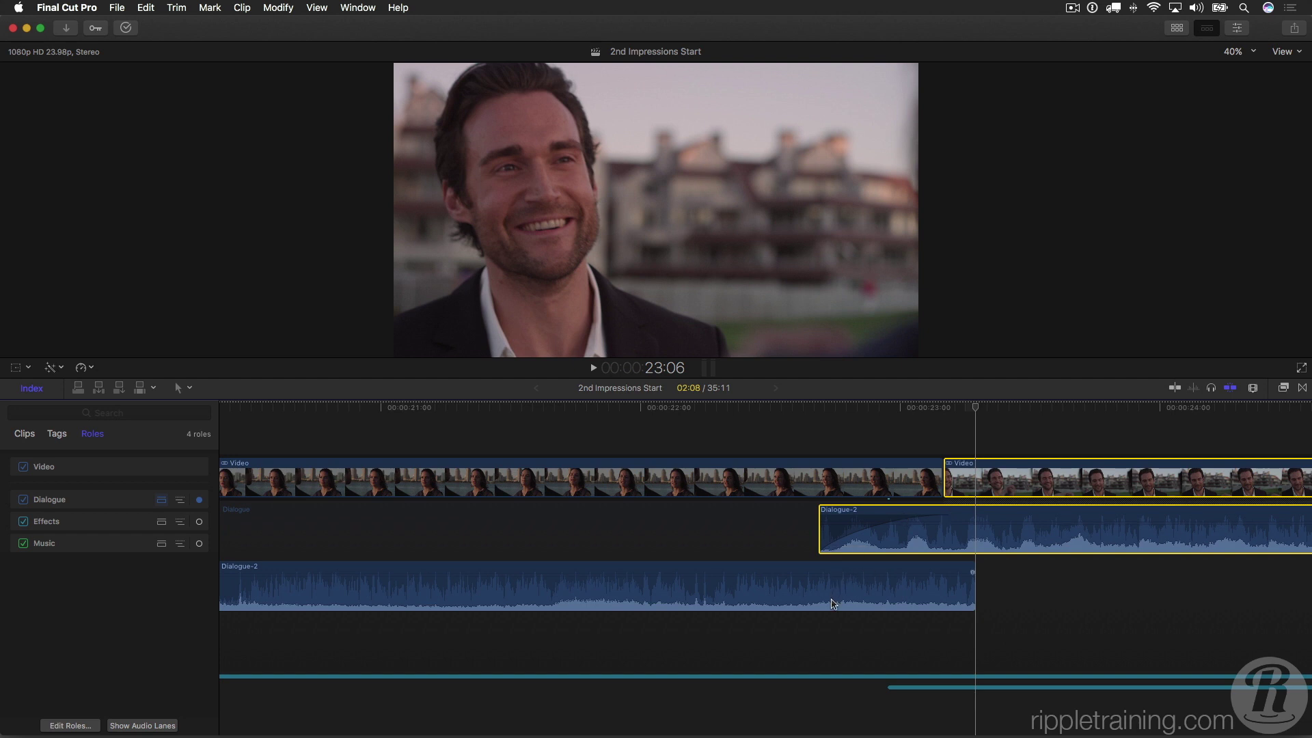
left_click(831, 604)
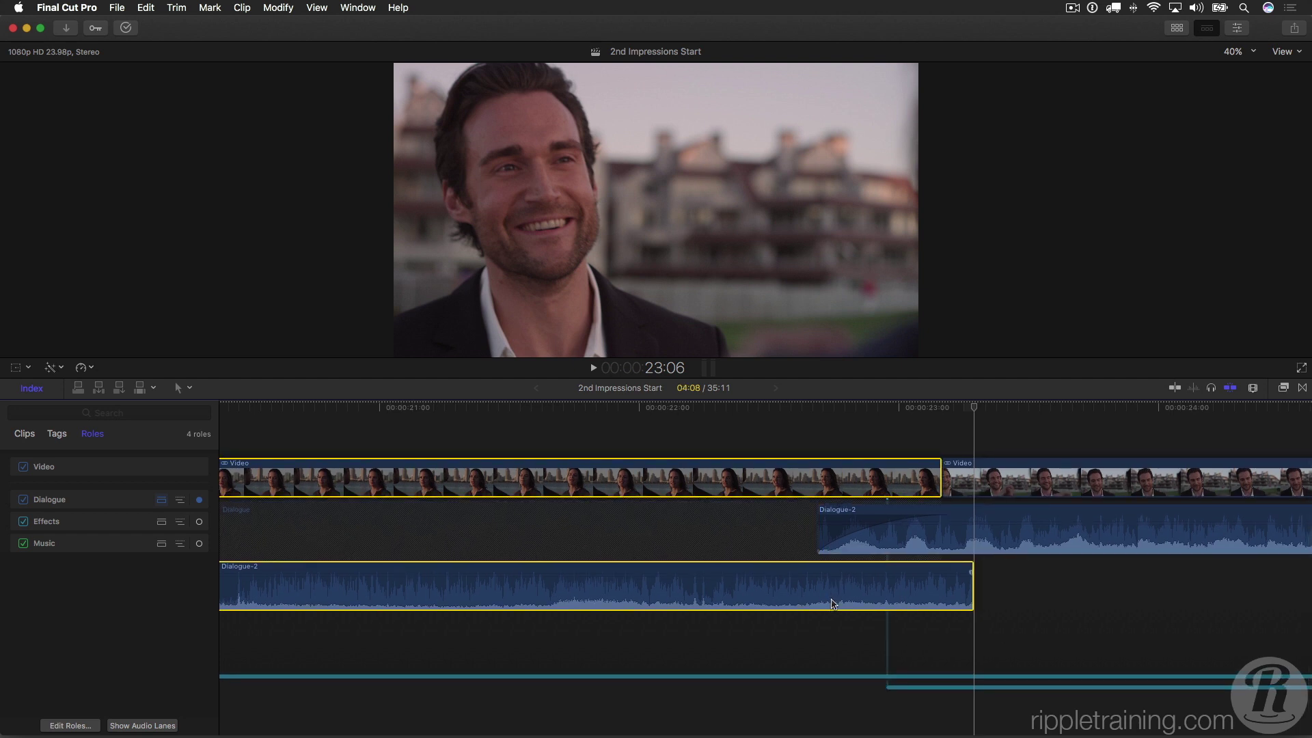
key("alt+t")
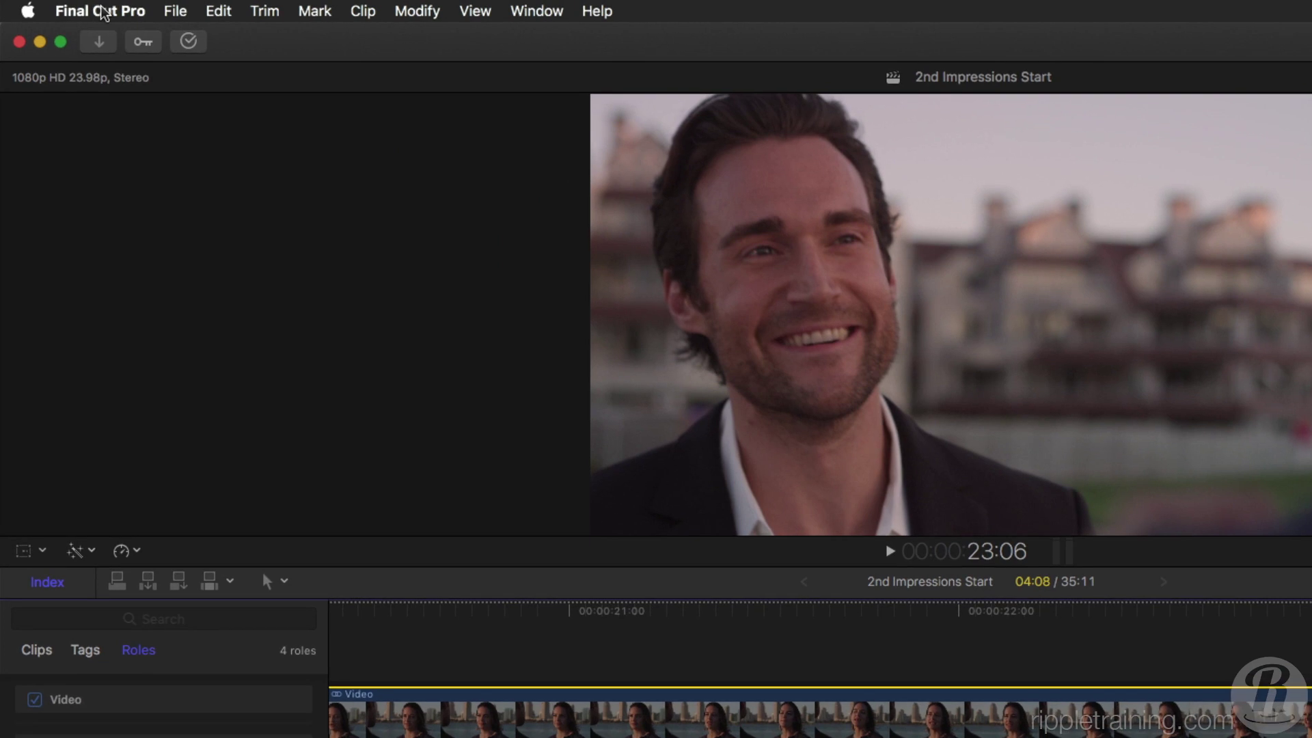
left_click(67, 8)
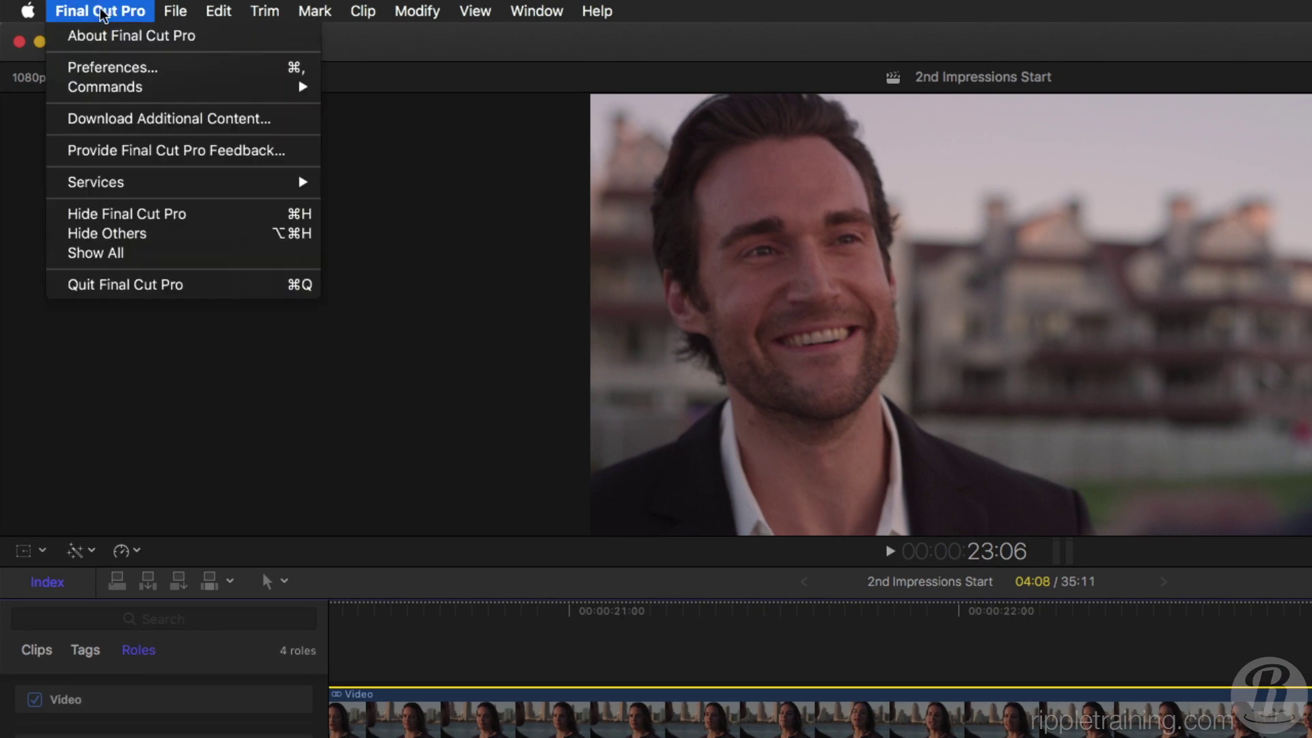
left_click(113, 67)
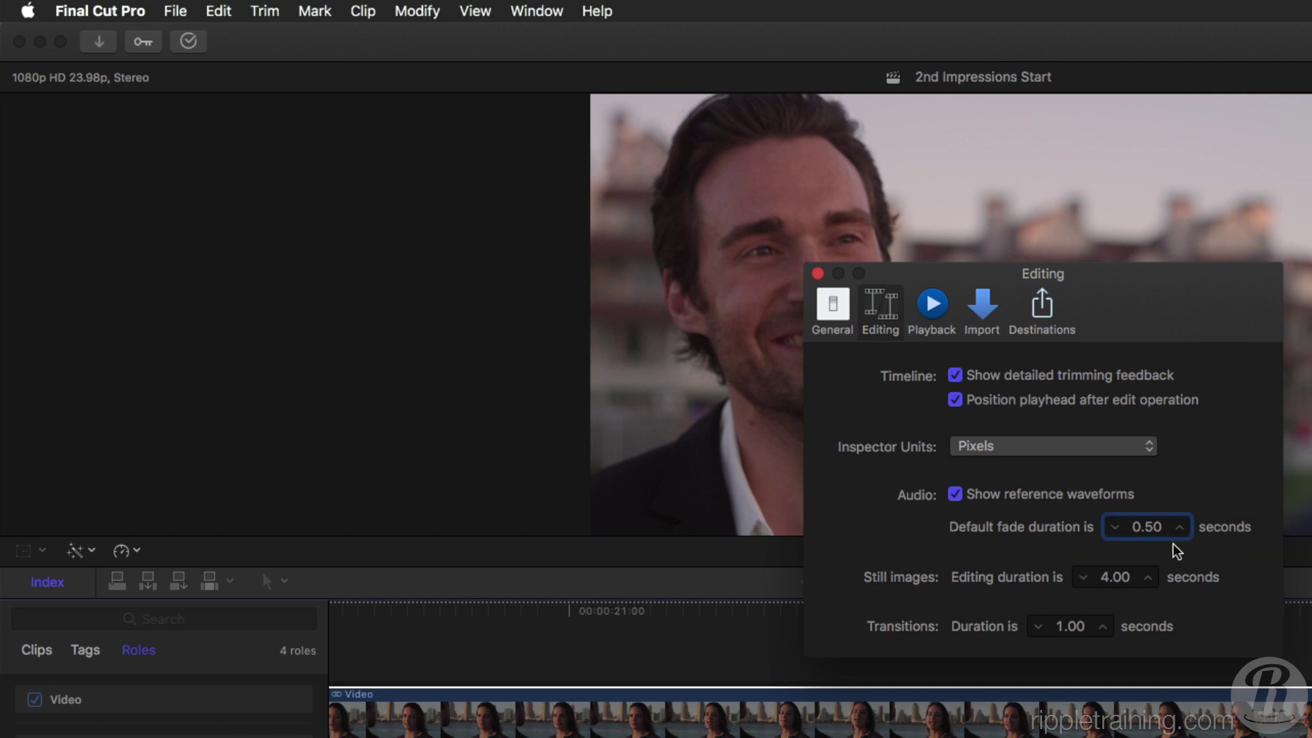
left_click(816, 275)
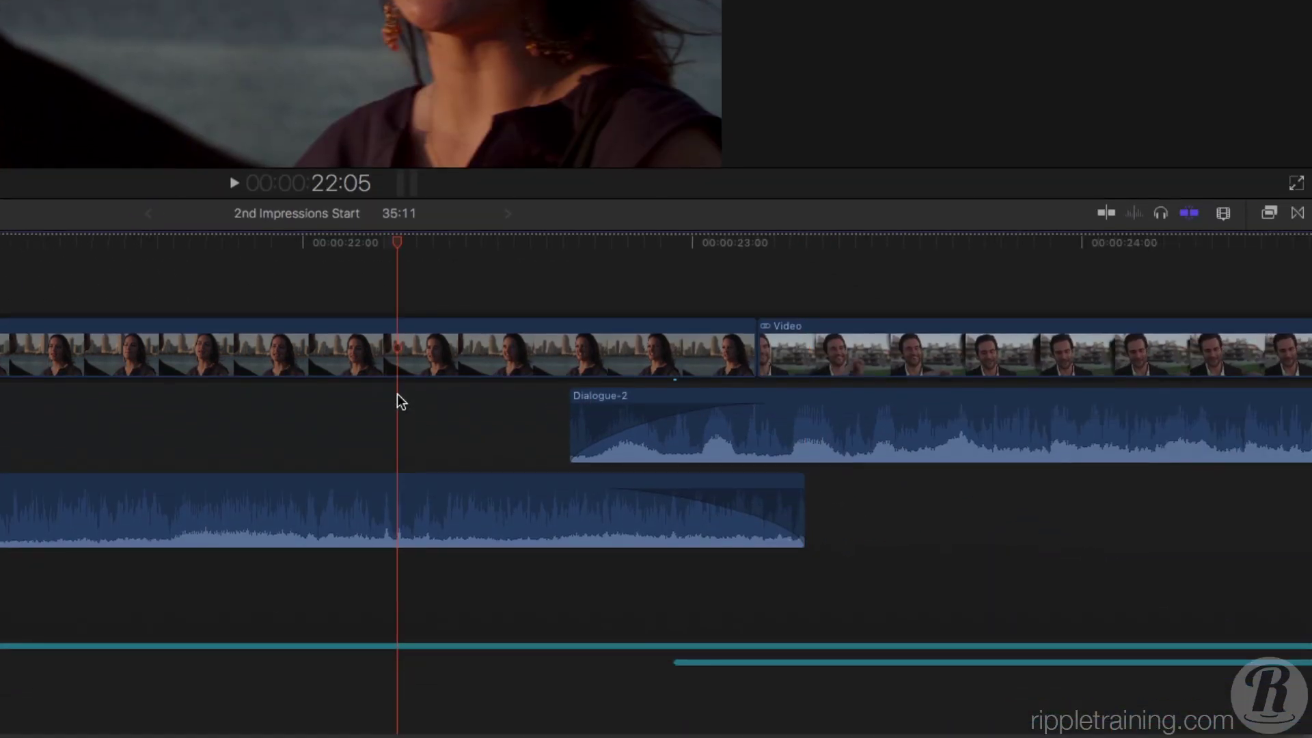
Step: Zoom out, marquee-select the middle dialogue clips for fading, then zoom in and select one Dialogue-2 clip
key("shift+z")
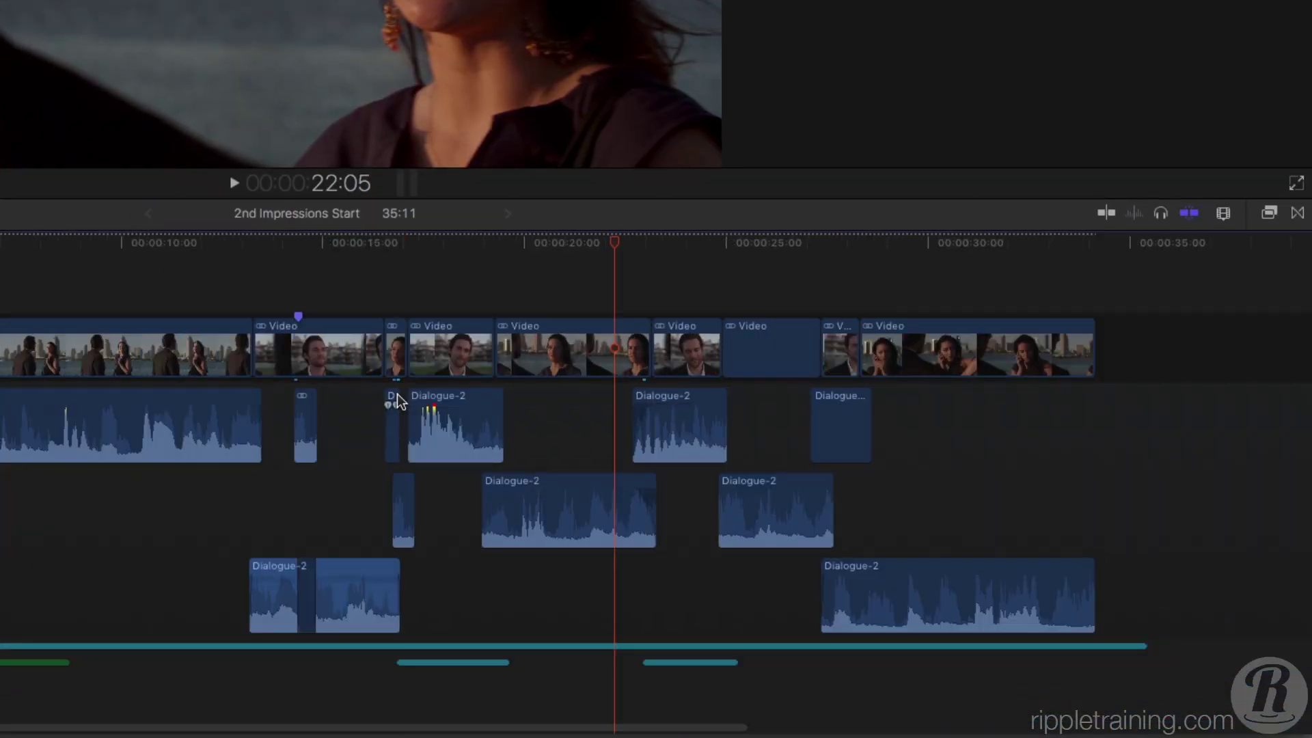
left_click_drag(974, 407, 452, 505)
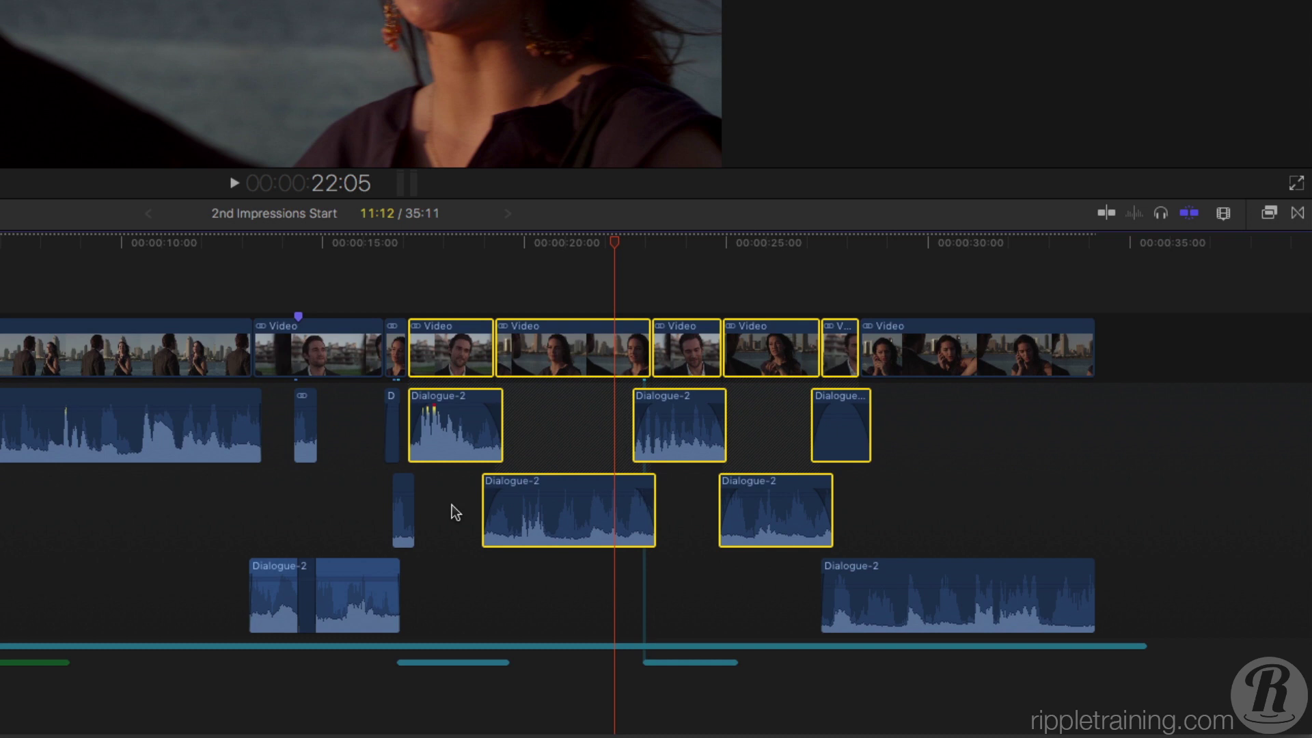
key("super+equal")
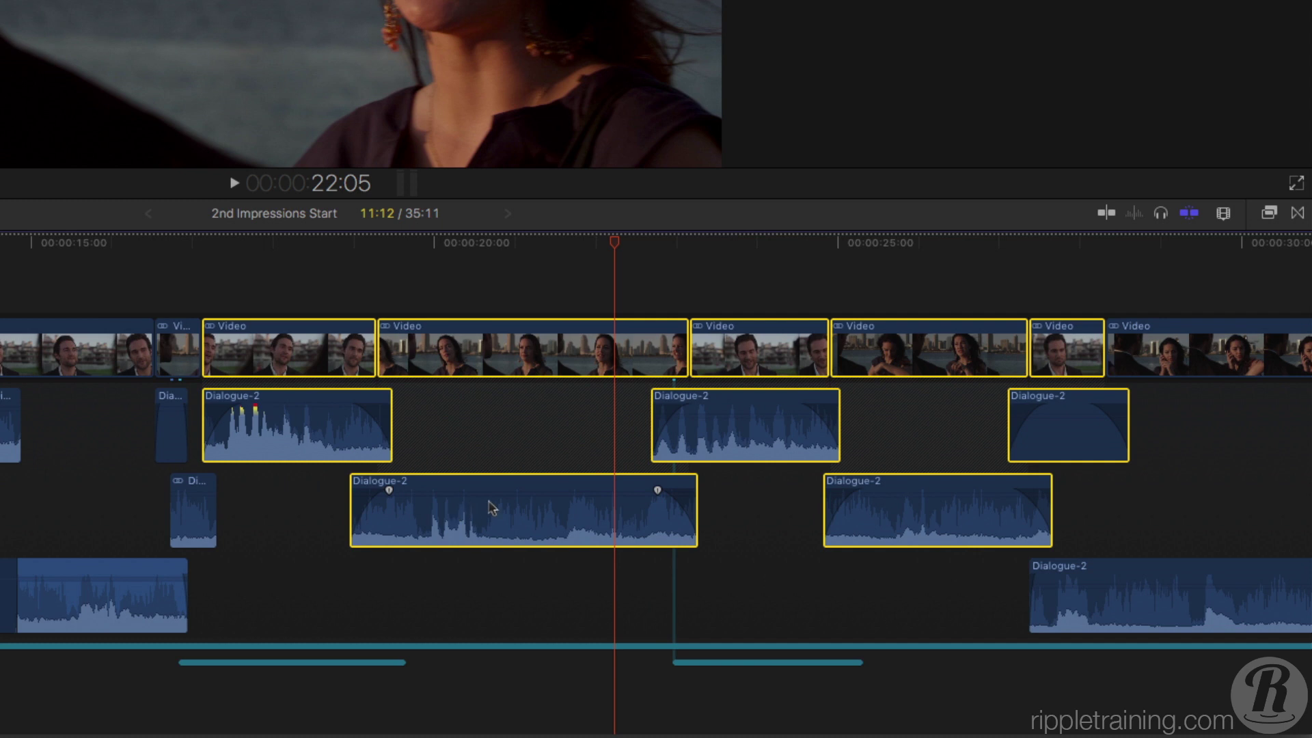
left_click(562, 500)
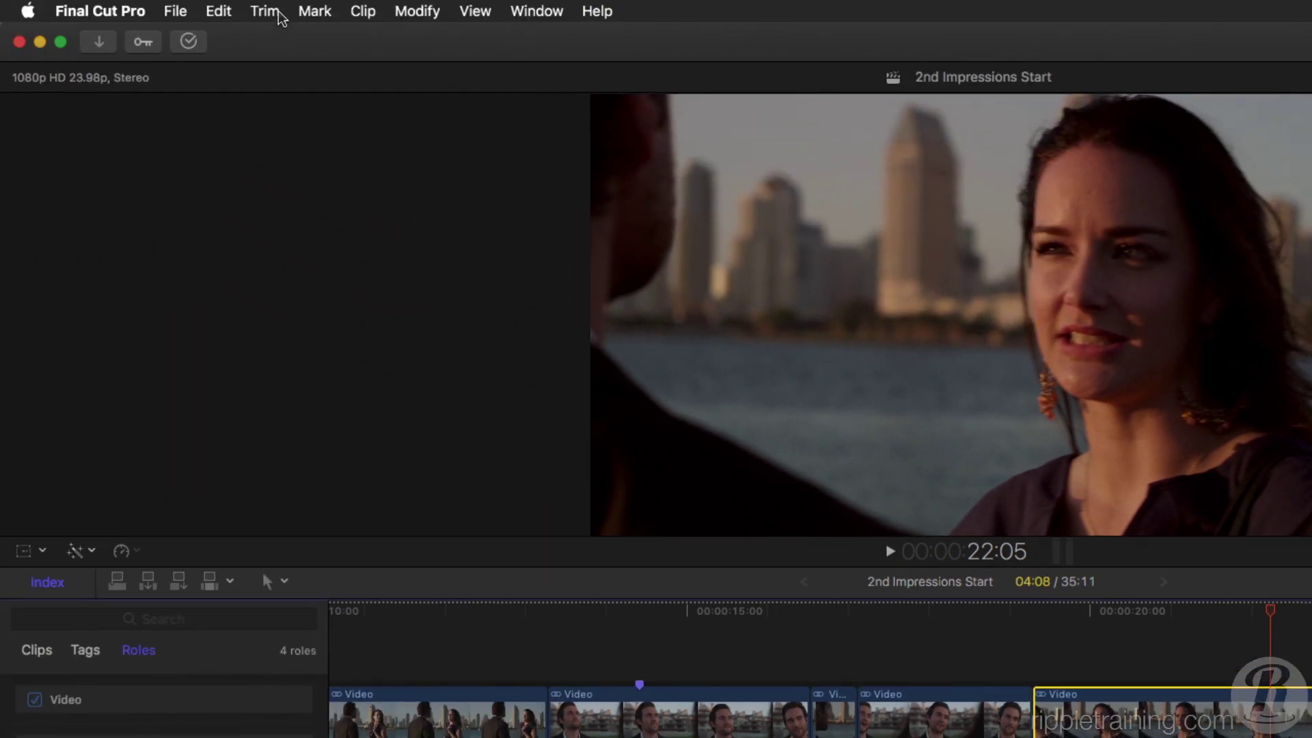
left_click(278, 15)
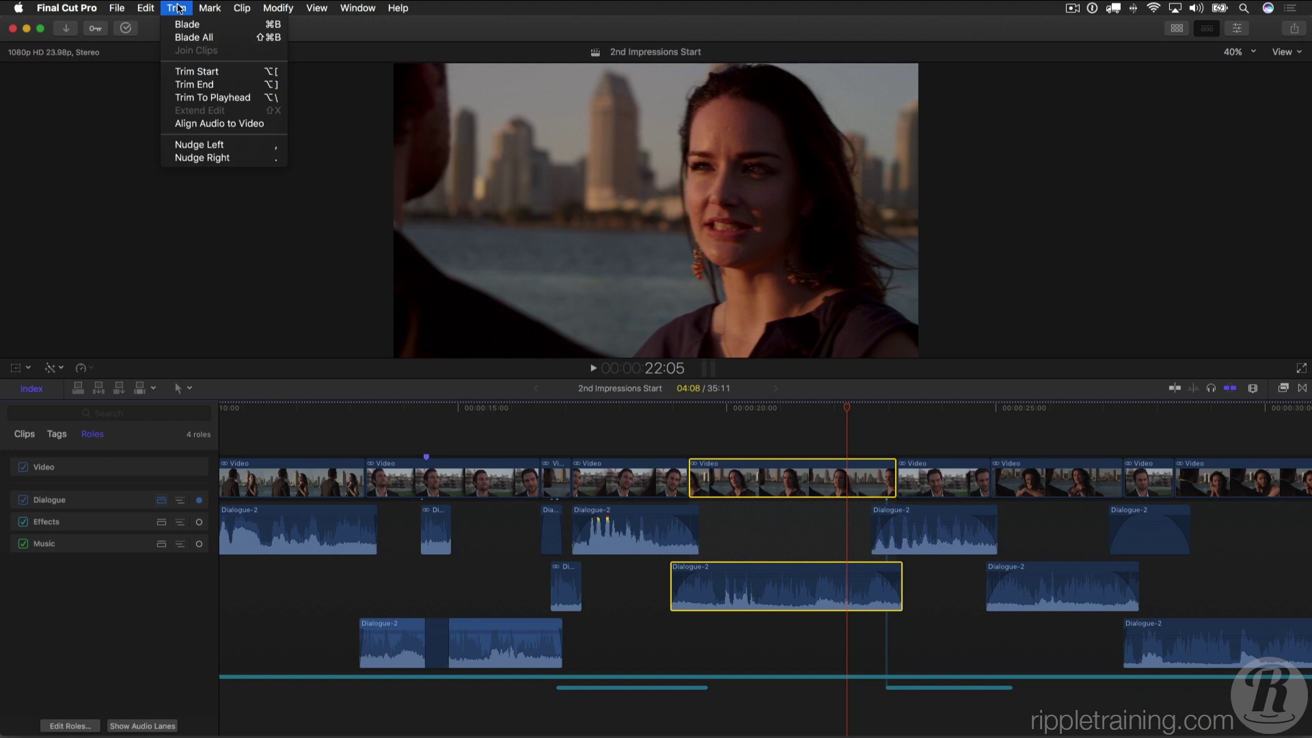
left_click(177, 11)
Step: Assign Option-A to Align Audio to Video, then save the command set and close the editor
key("super+alt+k")
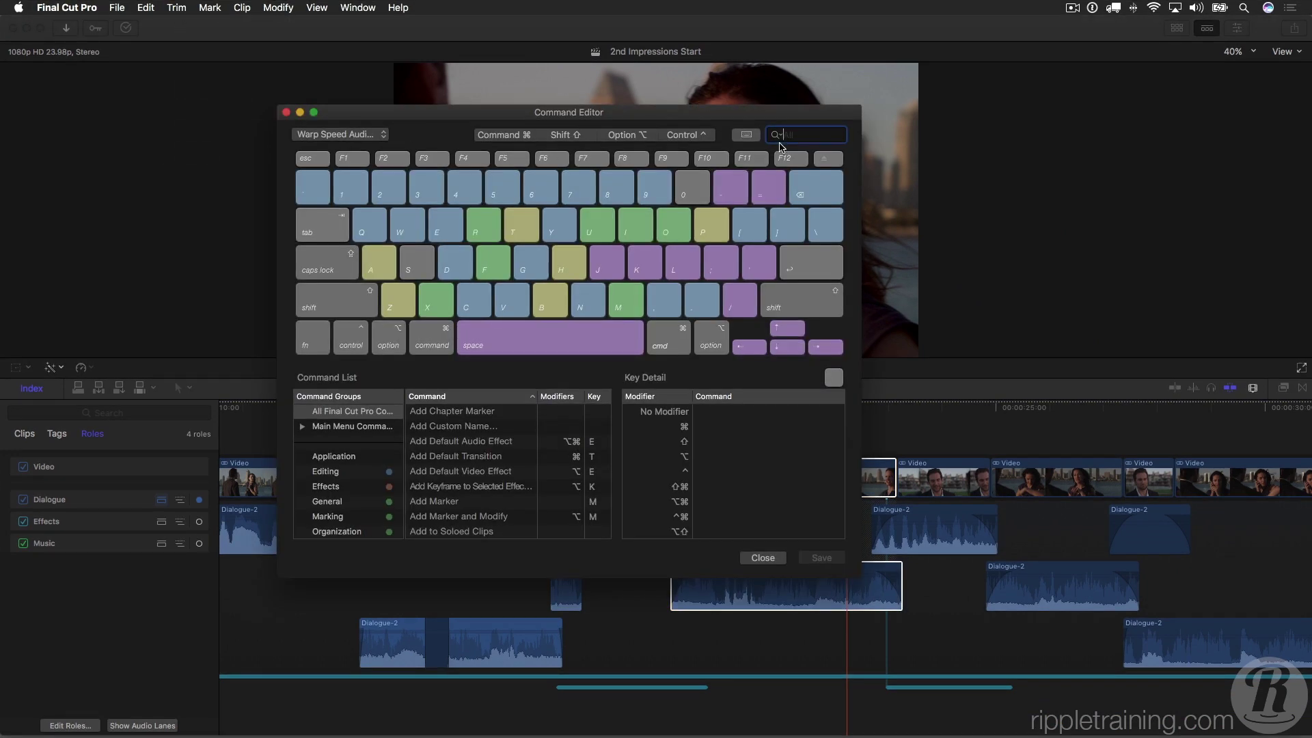
type("alig")
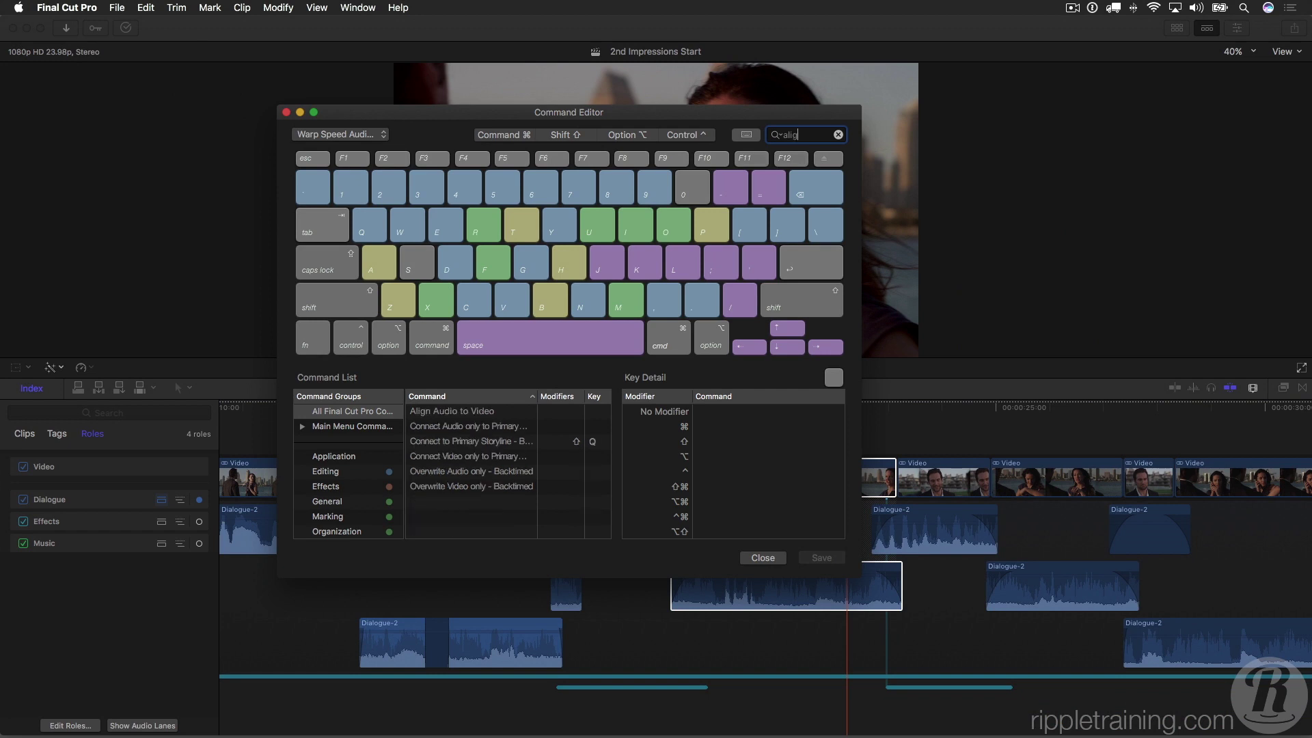
type("n")
left_click(486, 417)
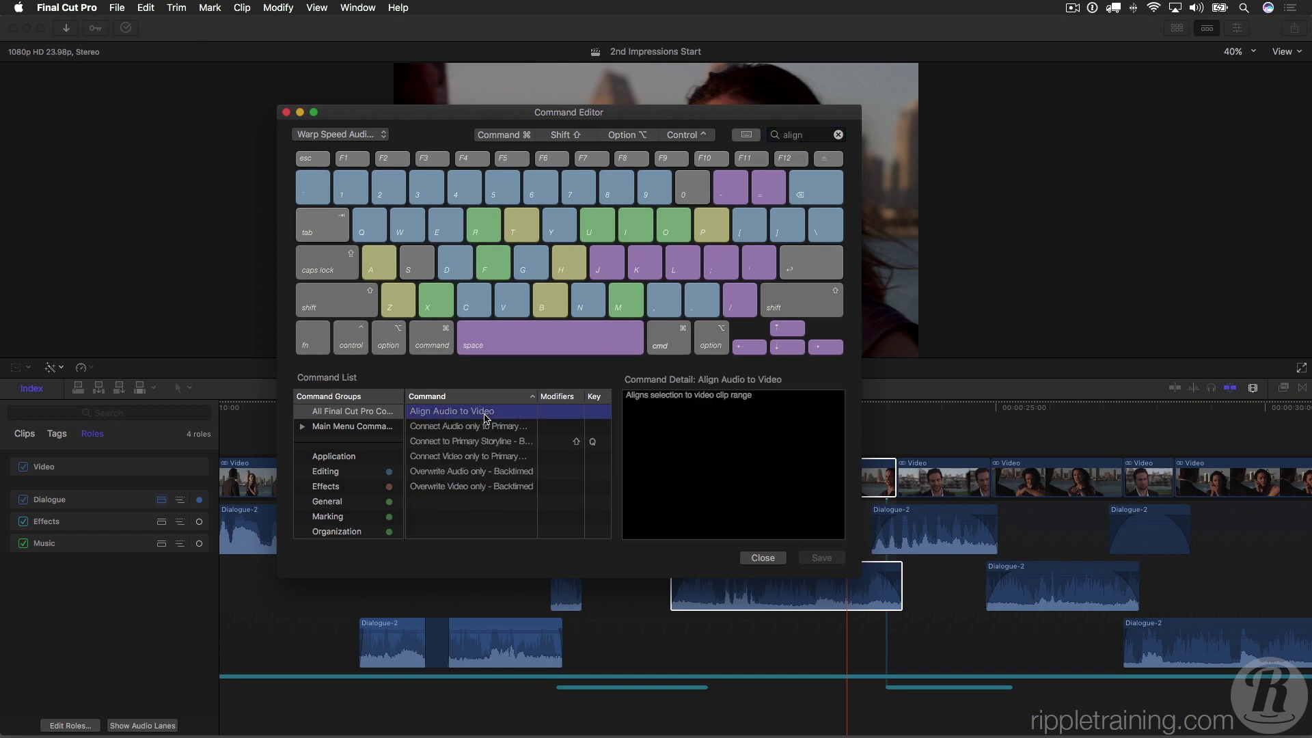
left_click(384, 269)
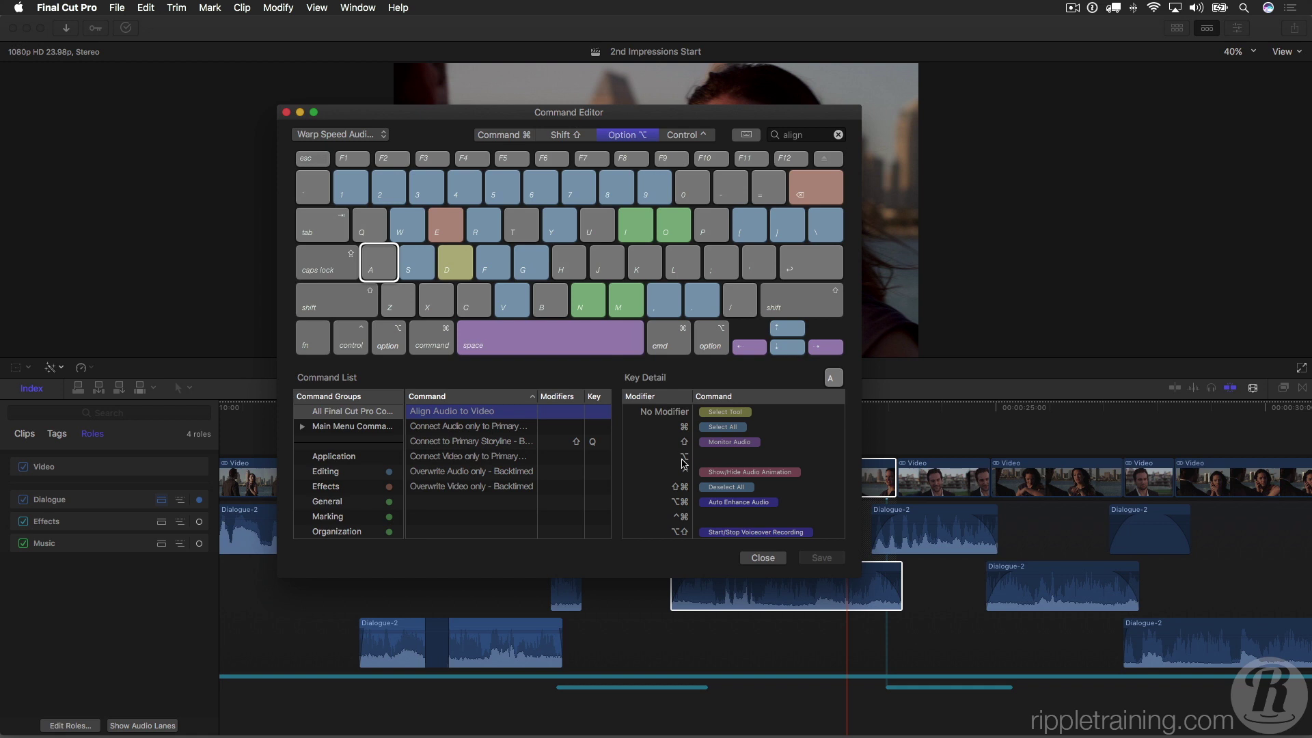
key("alt+a")
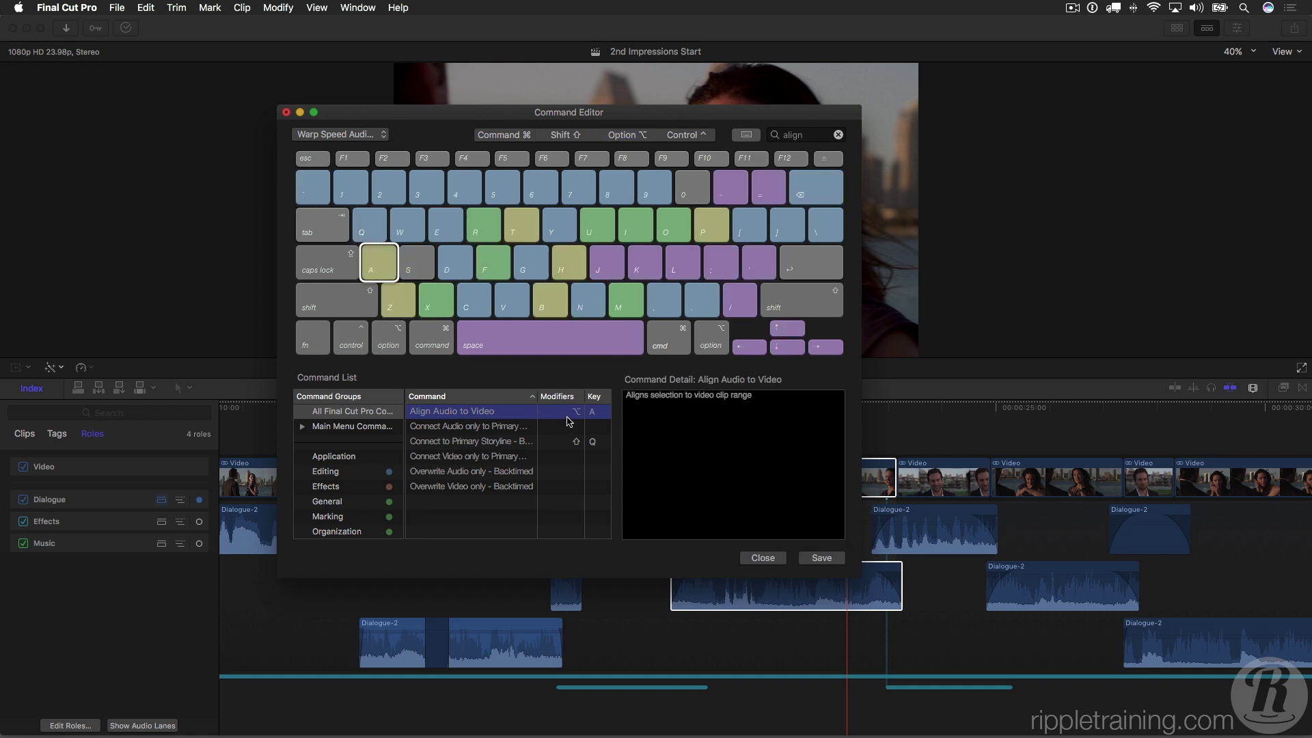
left_click(821, 559)
left_click(288, 112)
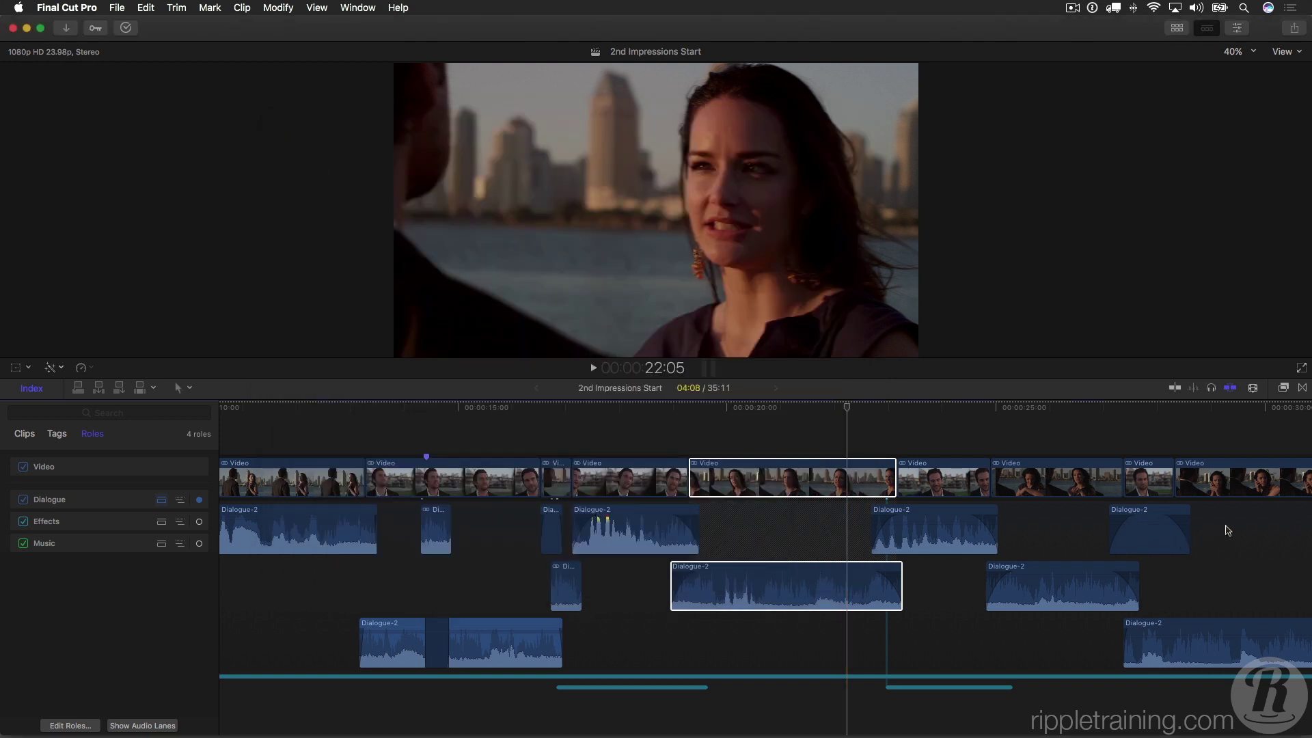
Step: Marquee-select the clips from the middle to the right and run Align Audio to Video on them
mouse_move(1228, 526)
left_mouse_down()
mouse_move(1174, 577)
mouse_move(674, 574)
left_mouse_up()
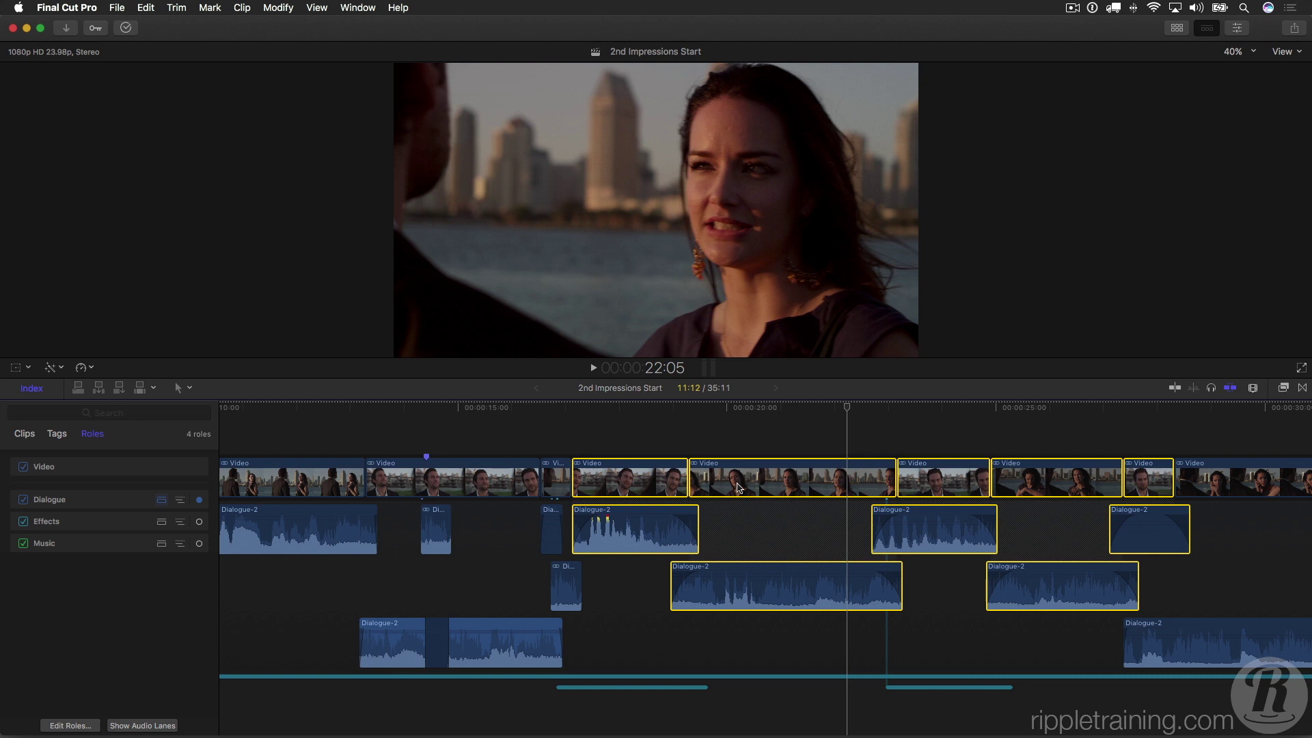
key("ctrl+s")
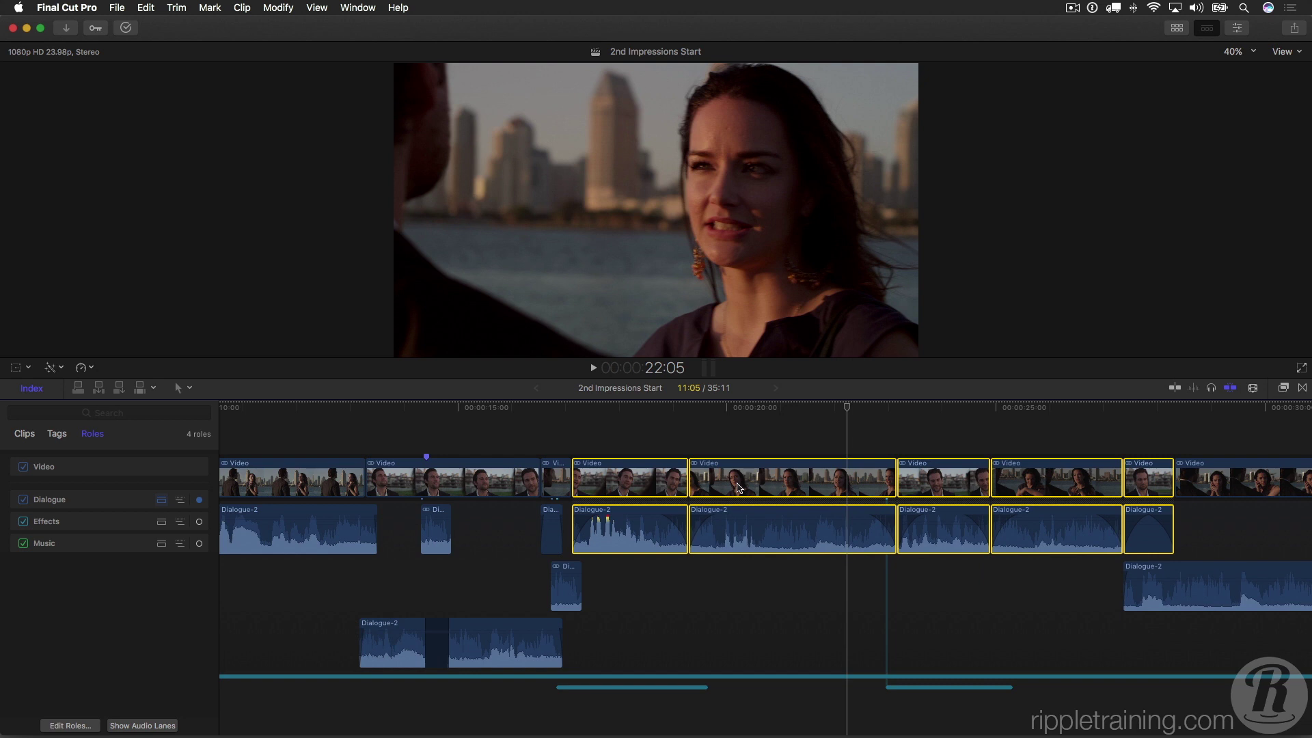